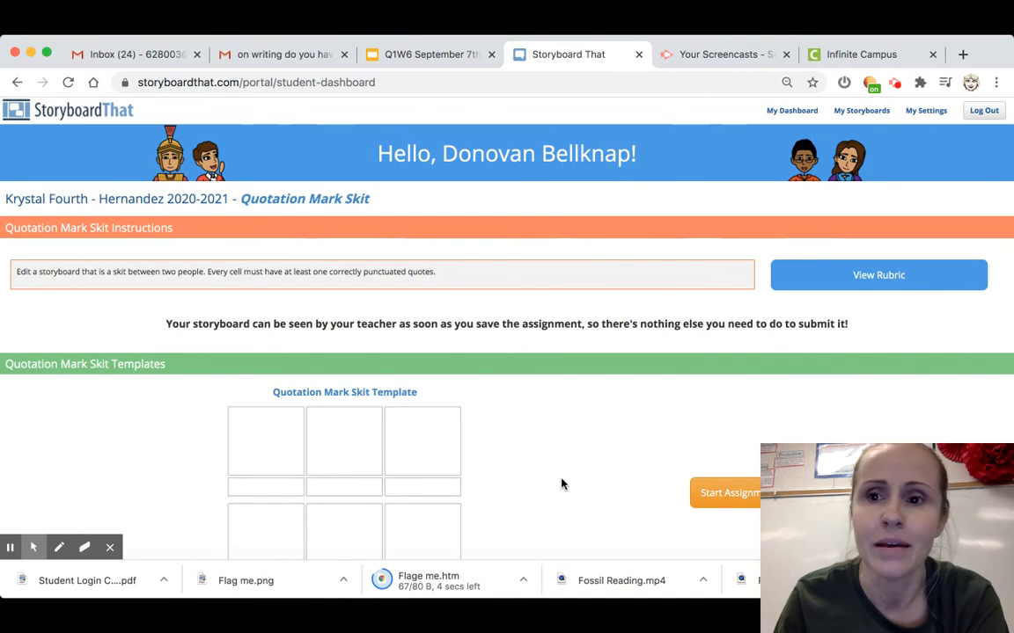
Start the Quotation Mark Skit assignment from its six-cell template.
scroll(562, 484, "down", 3)
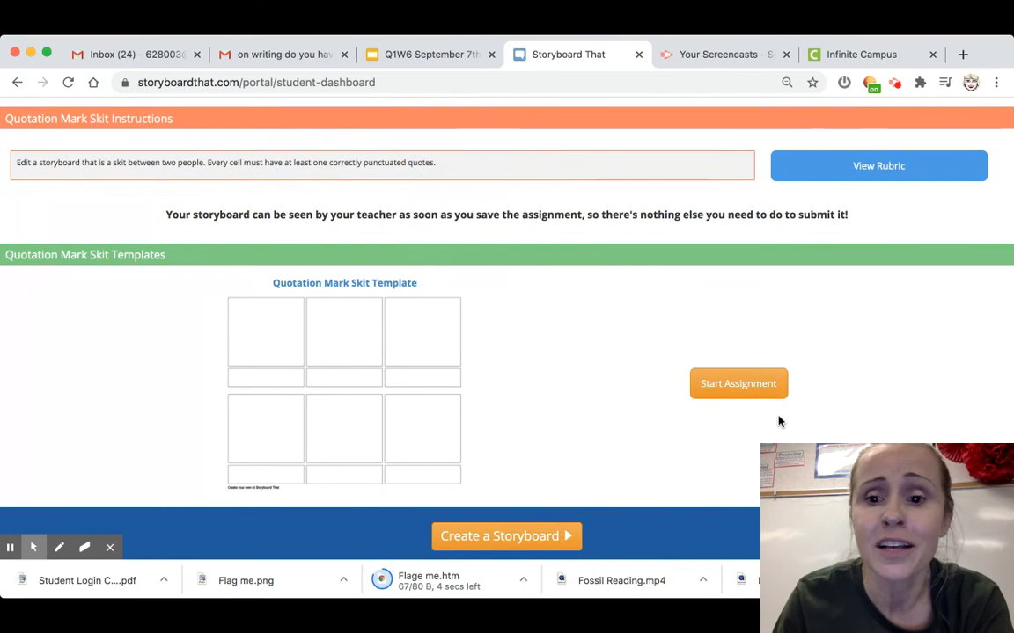
left_click(744, 386)
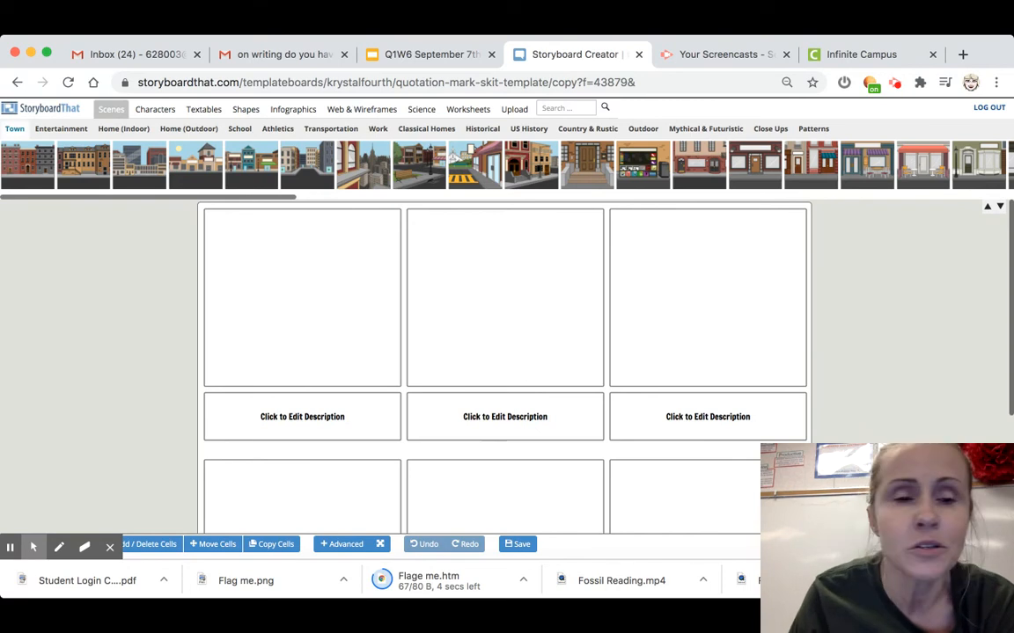
Place the School scene with the green chalkboard, wooden desk and blue floor in the first storyboard cell.
left_click(61, 130)
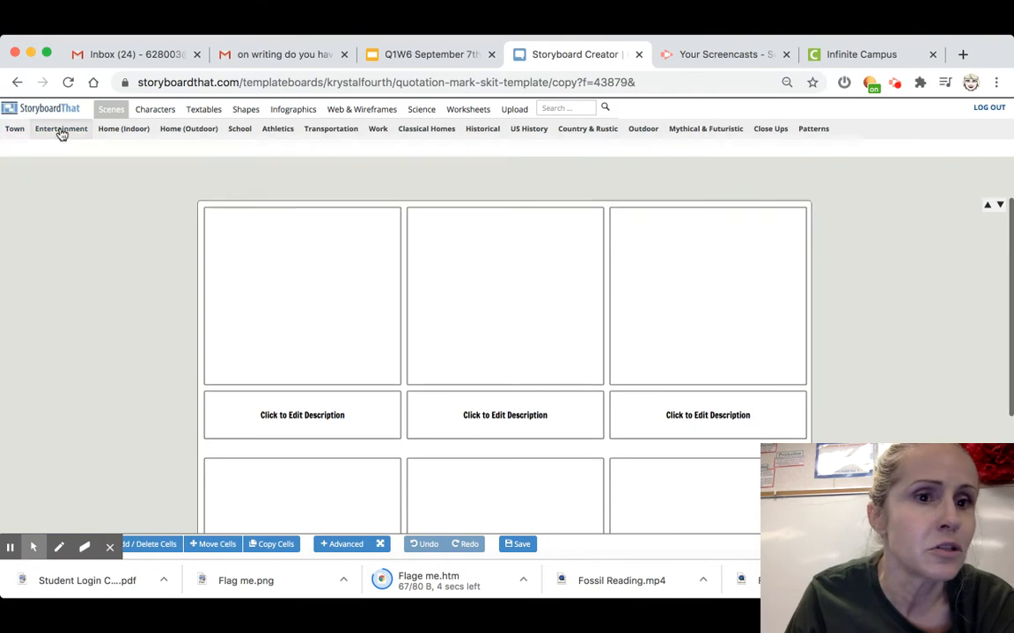
left_click(117, 132)
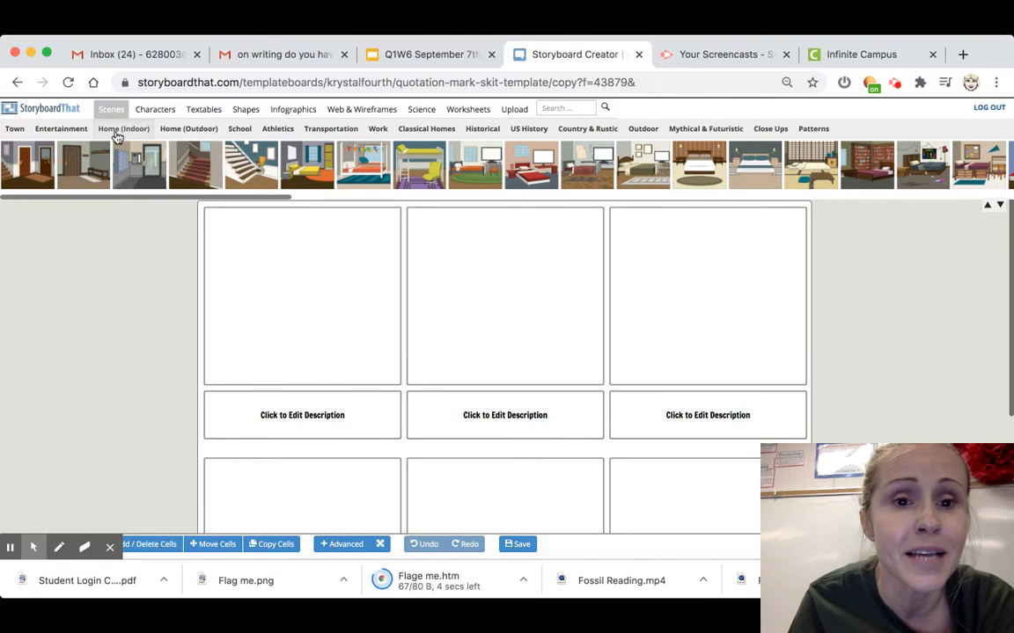
left_click(183, 130)
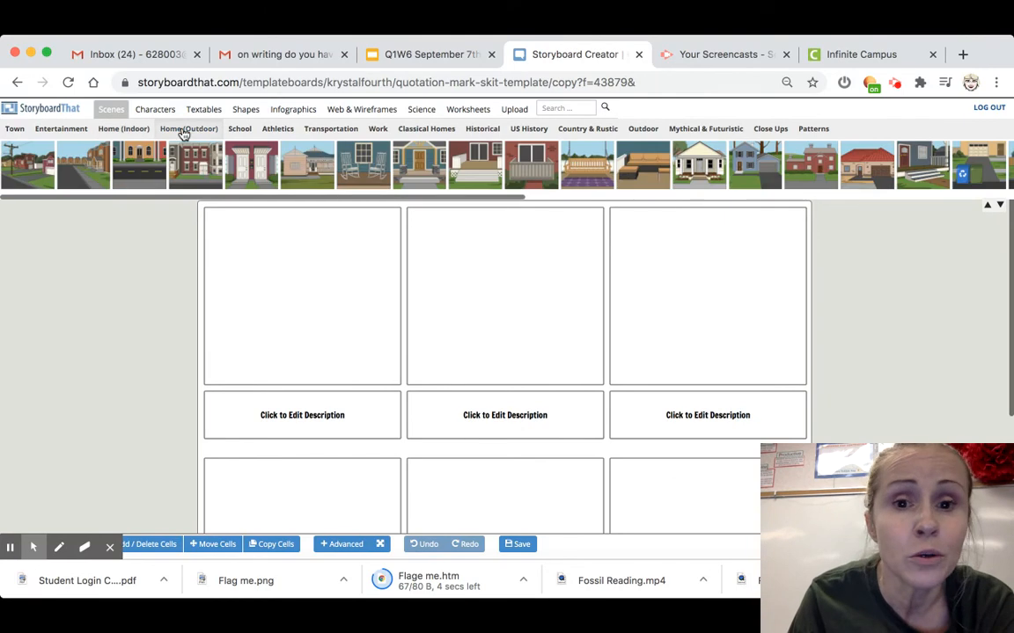
left_click(239, 130)
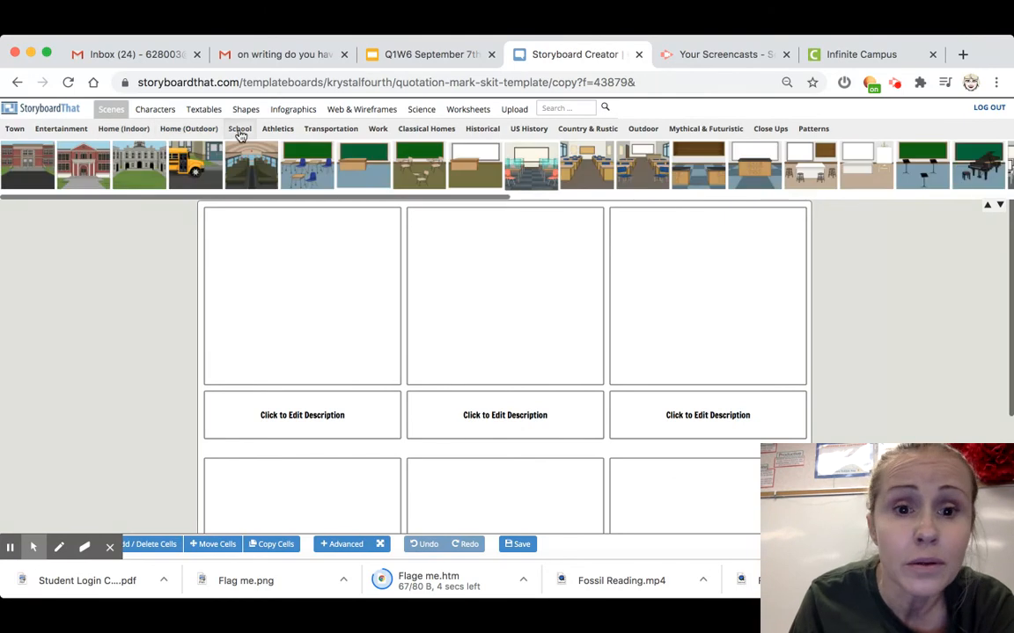
left_click(375, 163)
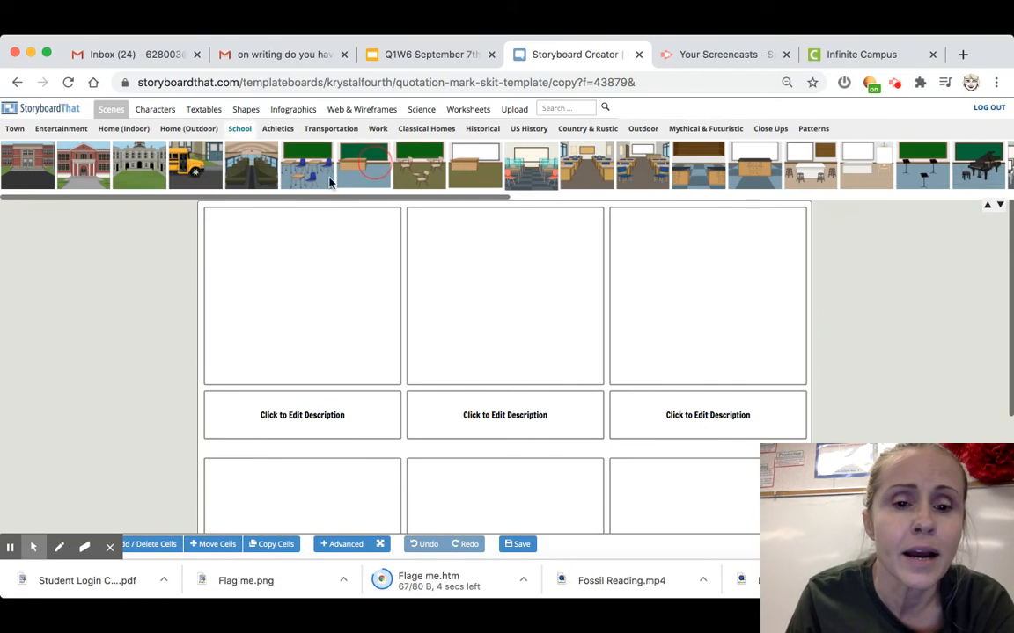
left_click(274, 286)
left_click(335, 201)
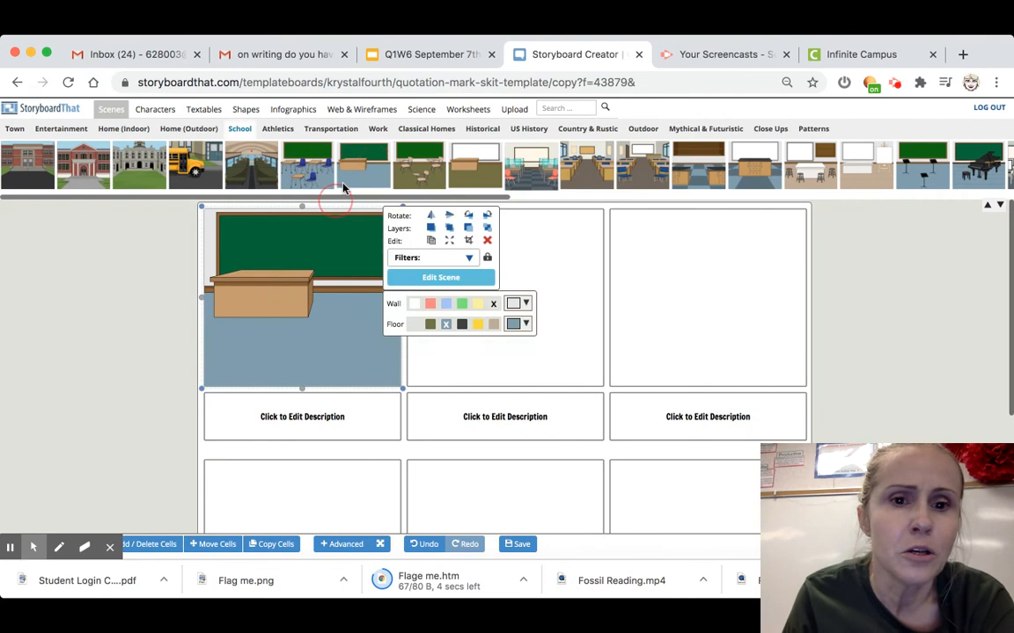
left_click(315, 329)
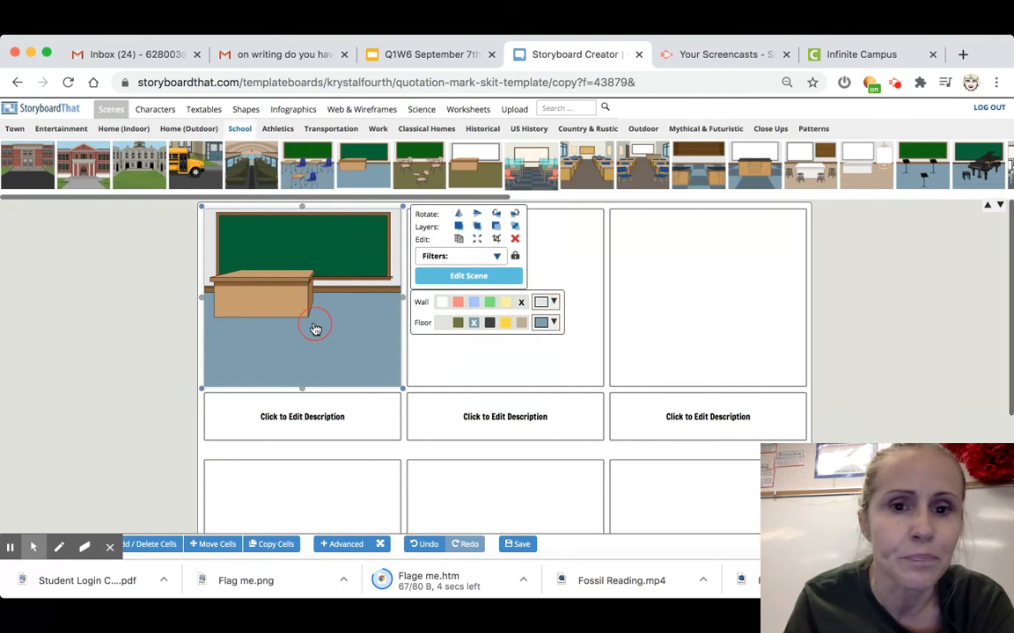
Add the same chalkboard-and-desk classroom scene to the second and third cells of the upper row.
left_click(373, 158)
left_click(486, 307)
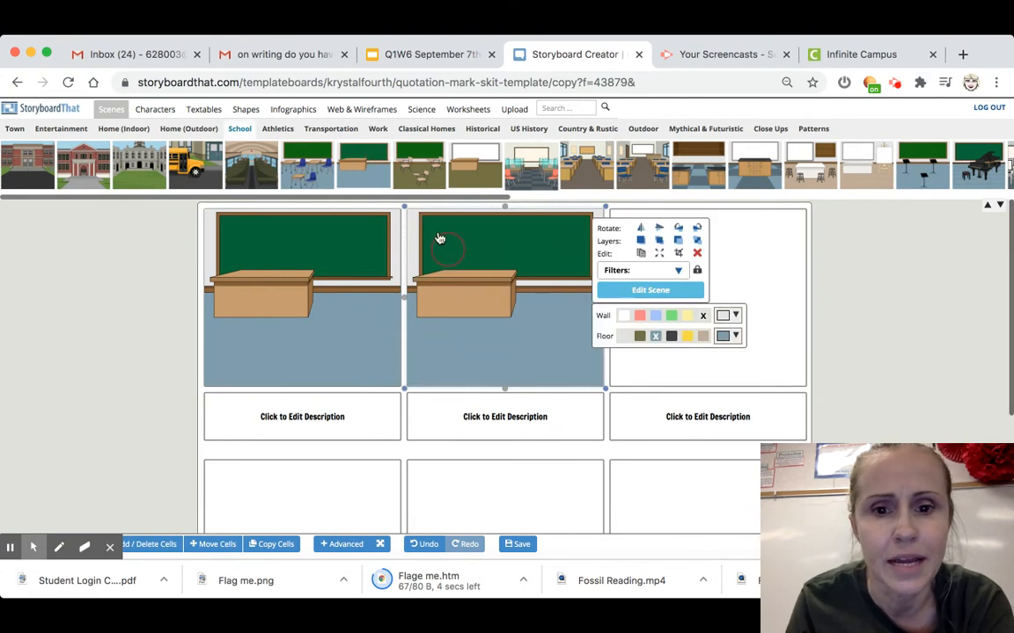
left_click(362, 164)
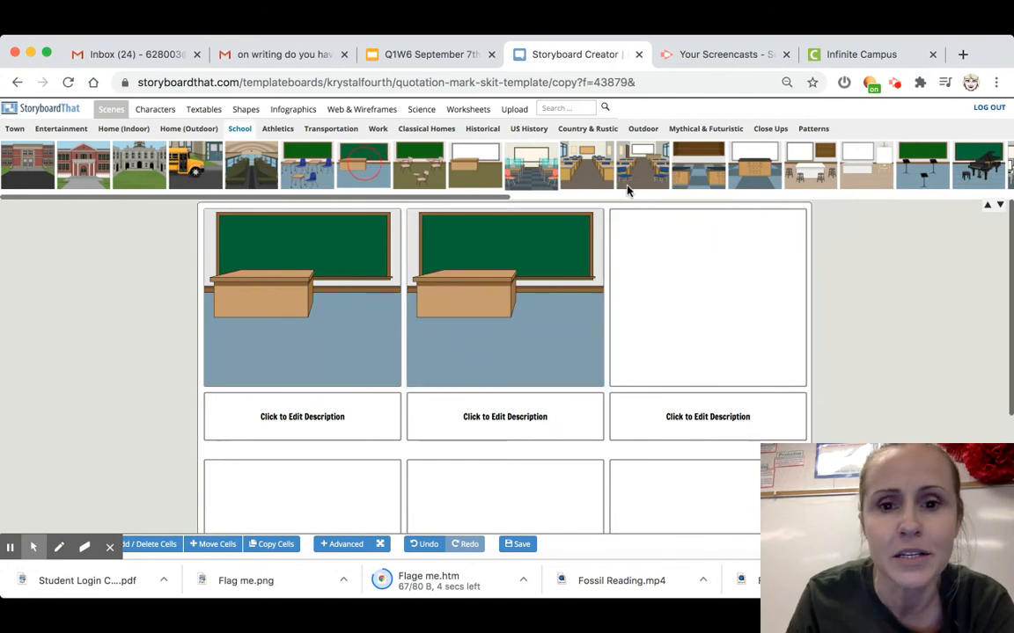
left_click(695, 283)
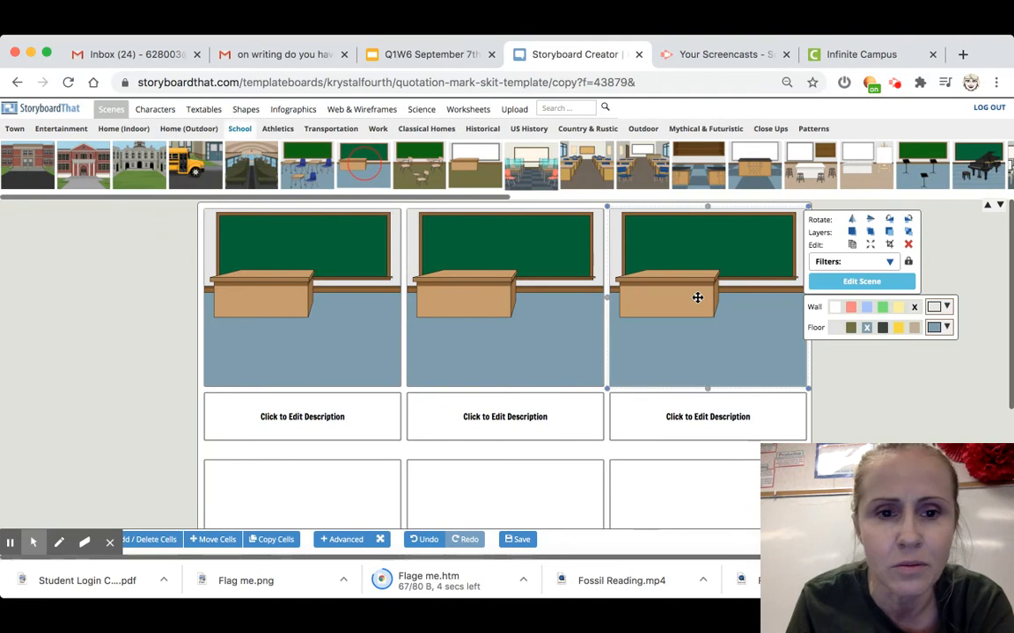
Fill all three cells of the lower row with the same chalkboard-and-desk classroom scene.
left_click(346, 310)
scroll(295, 308, "down", 5)
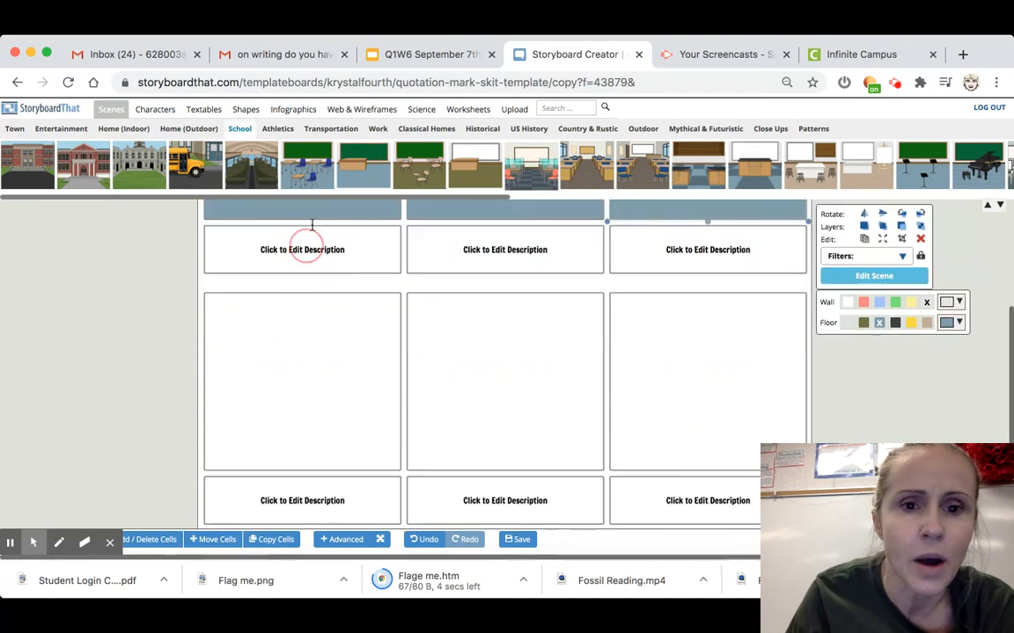
left_click_drag(366, 175, 273, 392)
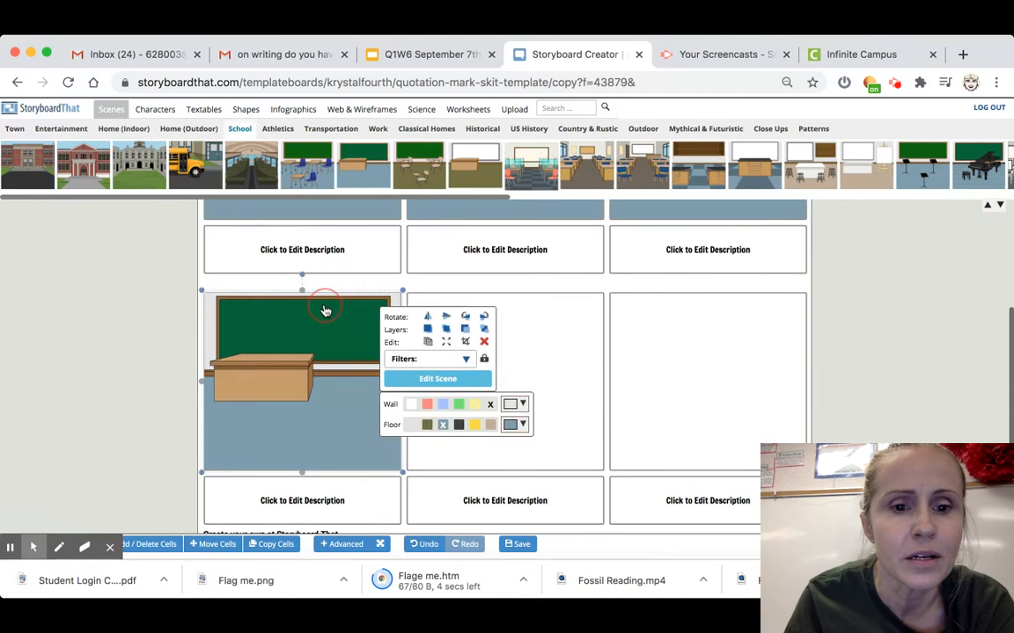
left_click(387, 169)
left_click_drag(483, 265, 515, 408)
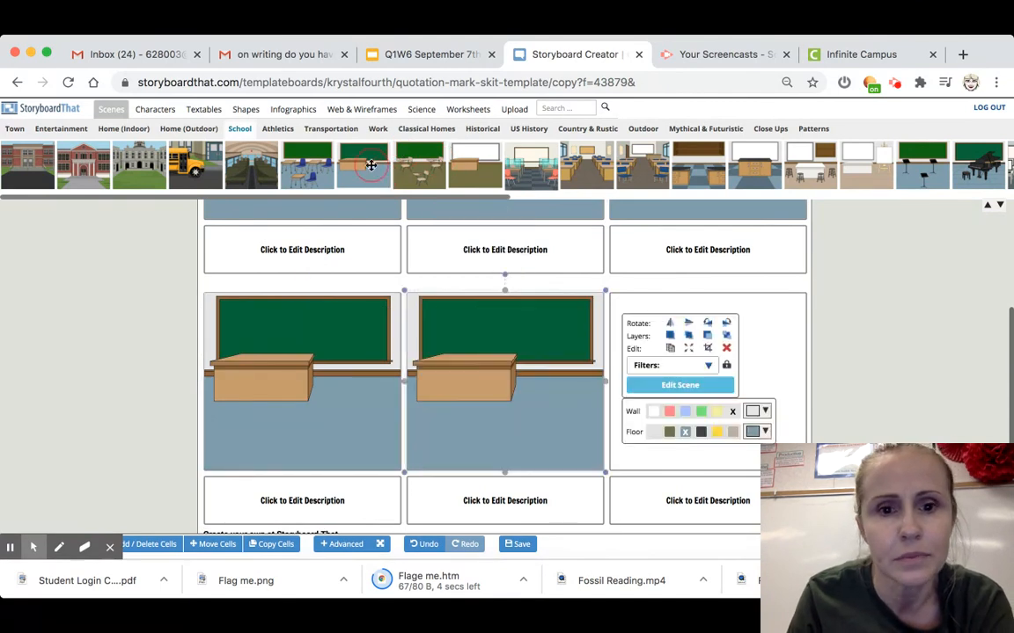
left_click_drag(378, 164, 696, 373)
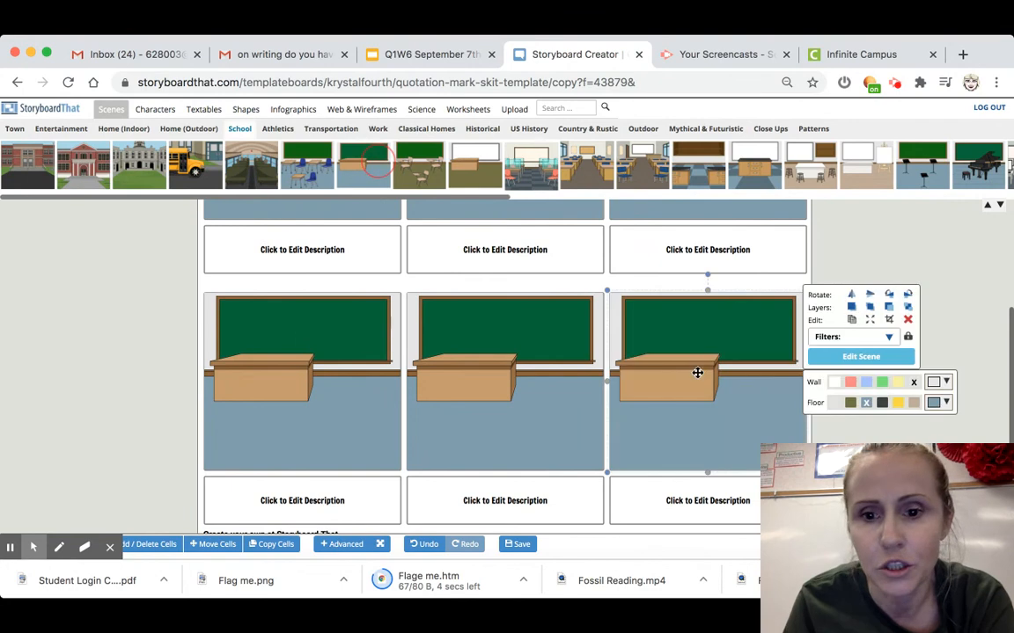
Place the Kids character in a green shirt and blue pants in front of the desk in the first cell.
scroll(278, 344, "down", 3)
left_click(268, 331)
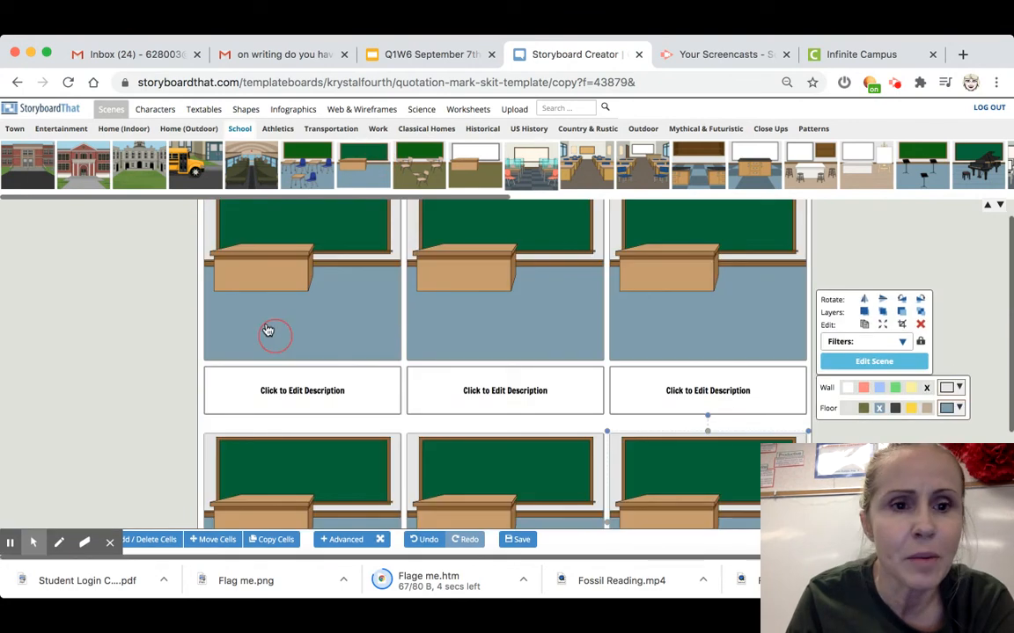
left_click(150, 107)
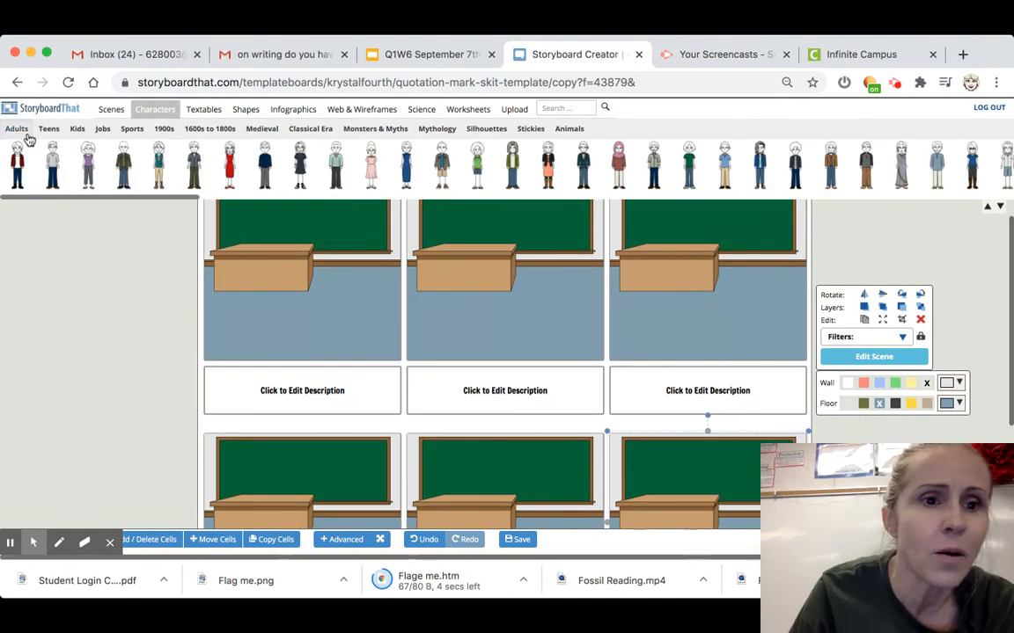
left_click(77, 129)
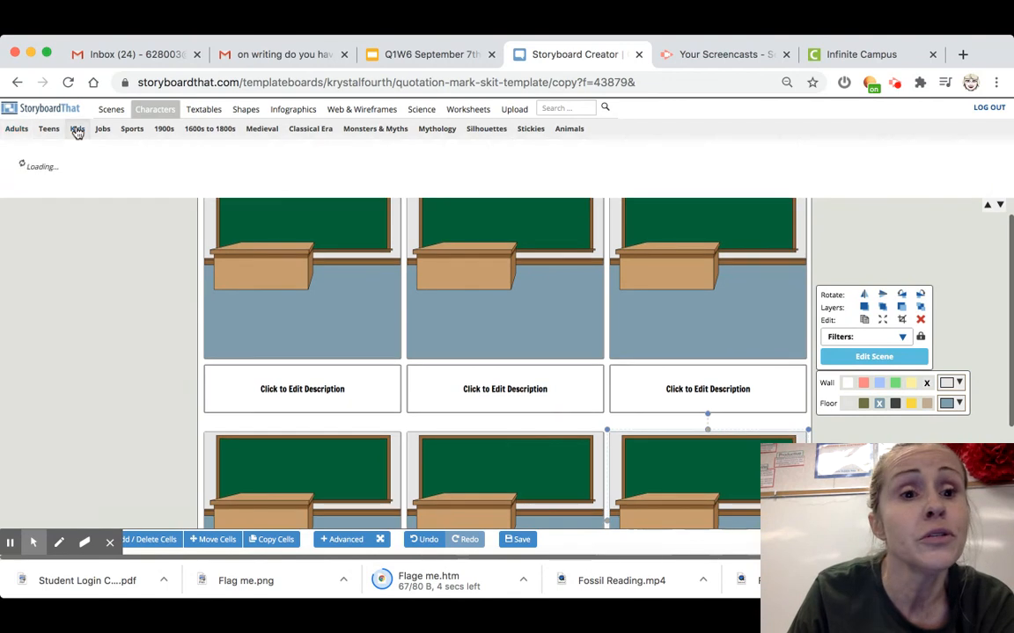
scroll(104, 371, "down", 1)
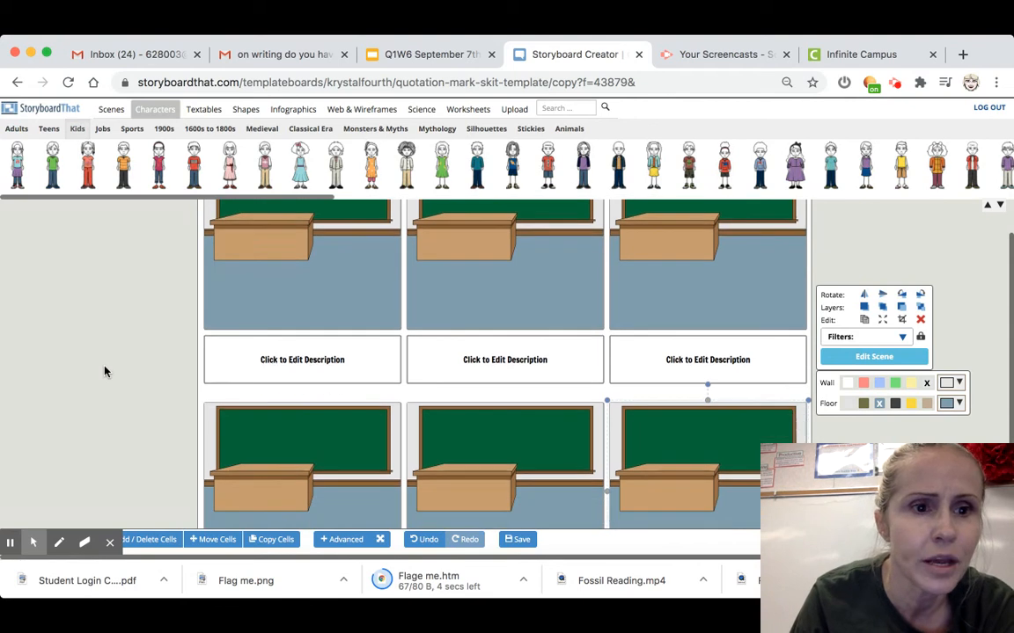
scroll(104, 371, "up", 1)
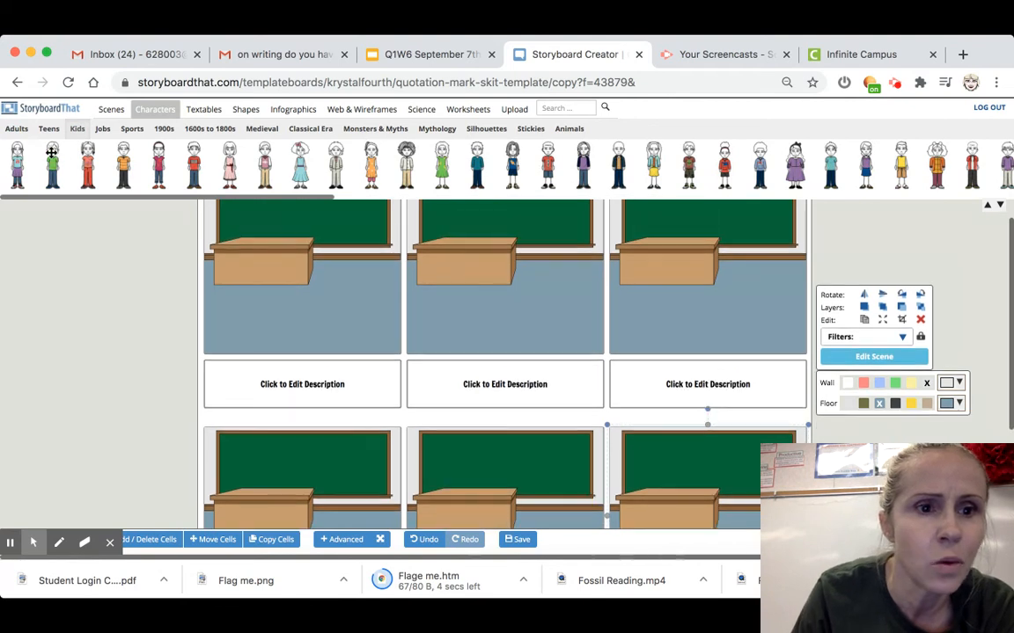
left_click_drag(57, 156, 128, 209)
left_click_drag(267, 298, 249, 280)
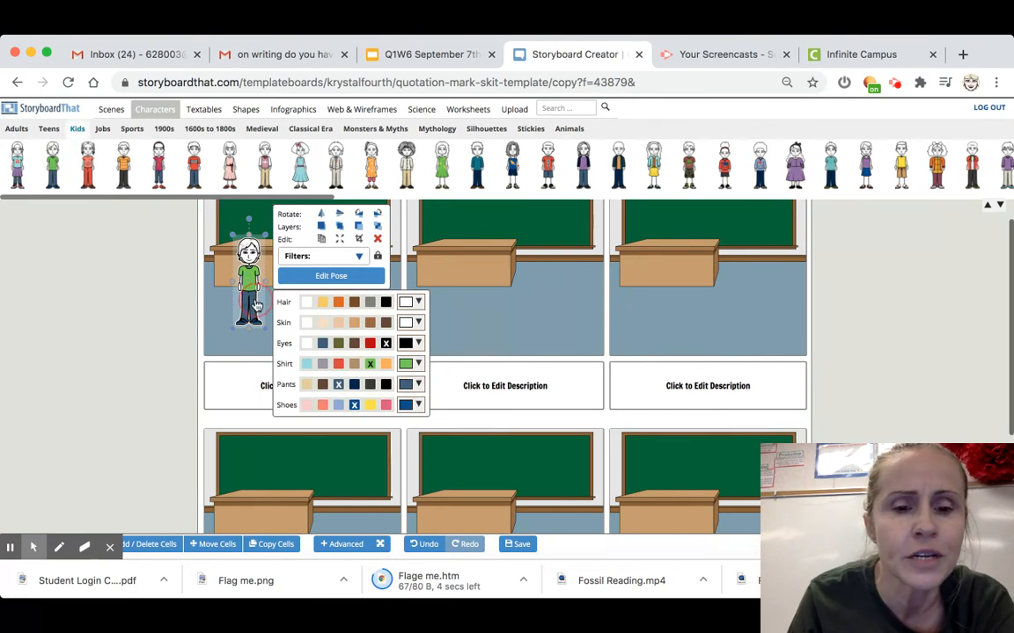
Colour the boy's hair yellow-blond, his eyes blue and his skin the lightest peach tone.
left_click(341, 325)
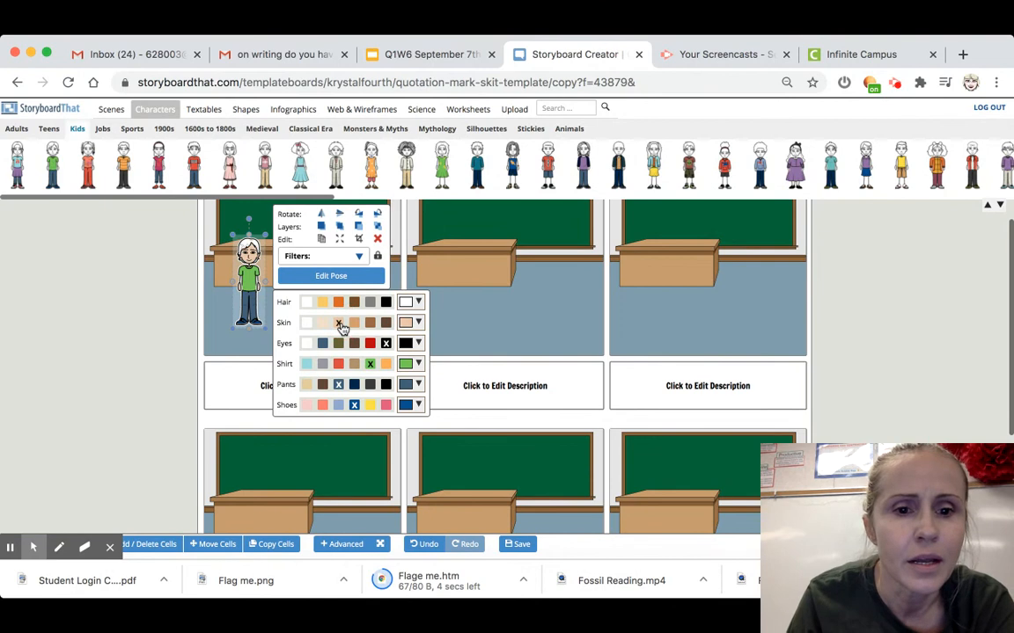
left_click(386, 303)
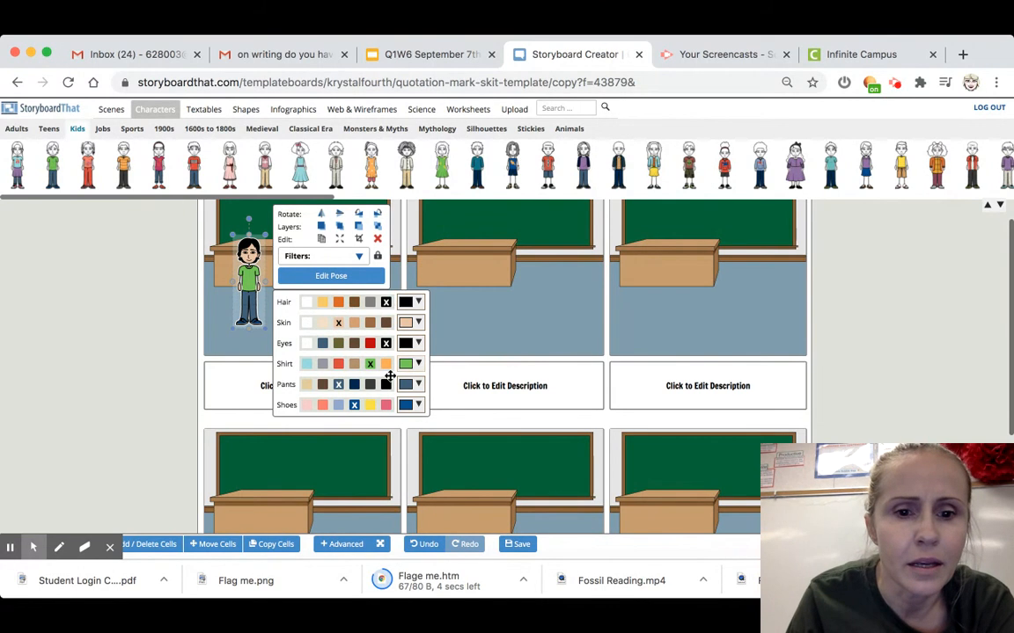
left_click(322, 343)
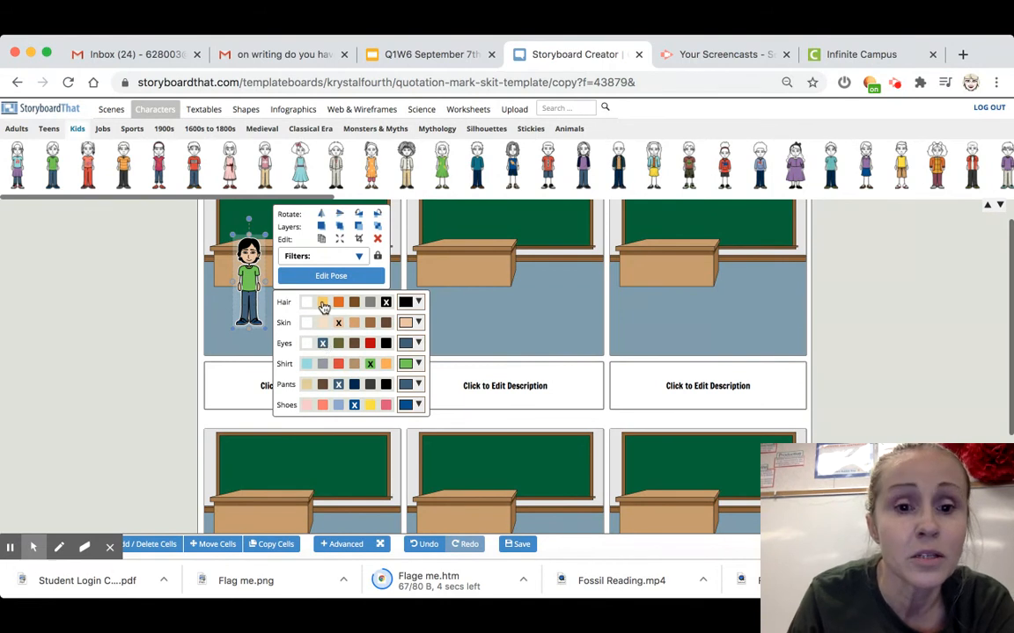
left_click(322, 302)
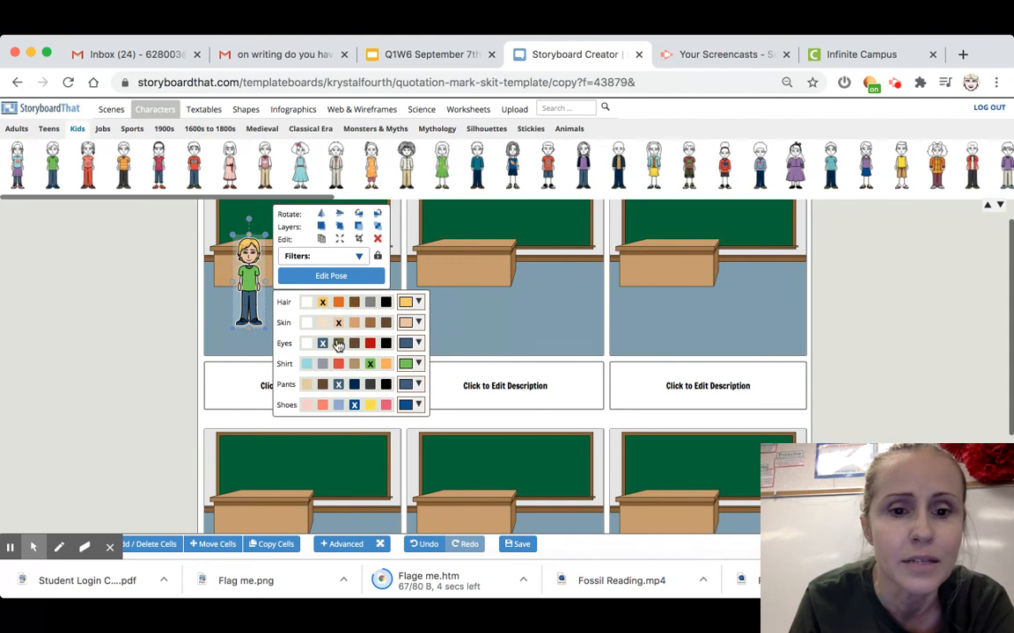
left_click(323, 324)
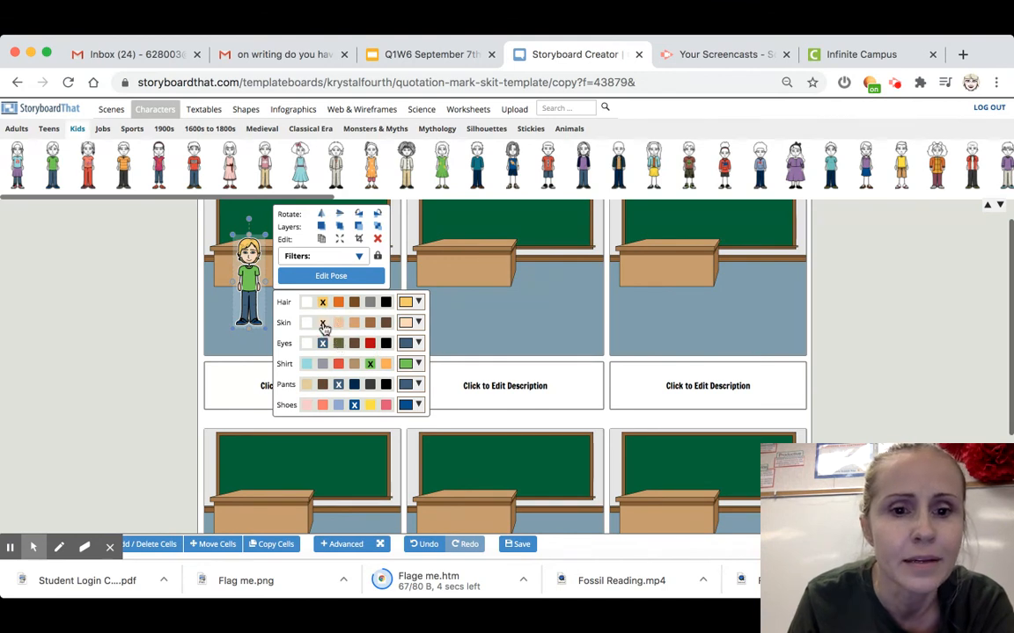
Recolour the boy's shirt to a custom bright blue.
left_click(418, 364)
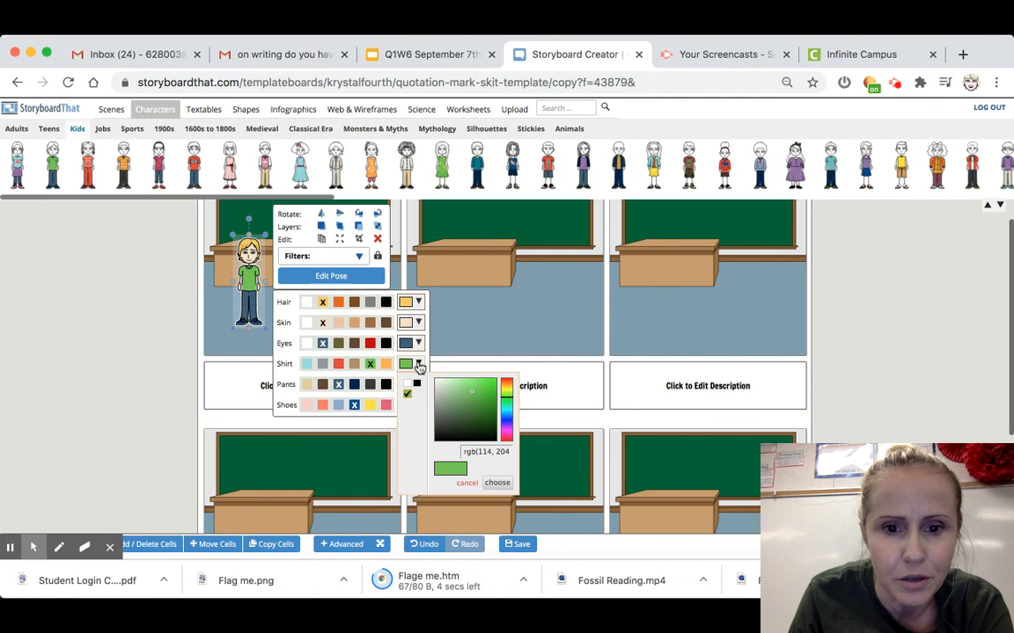
left_click(505, 423)
left_click(484, 388)
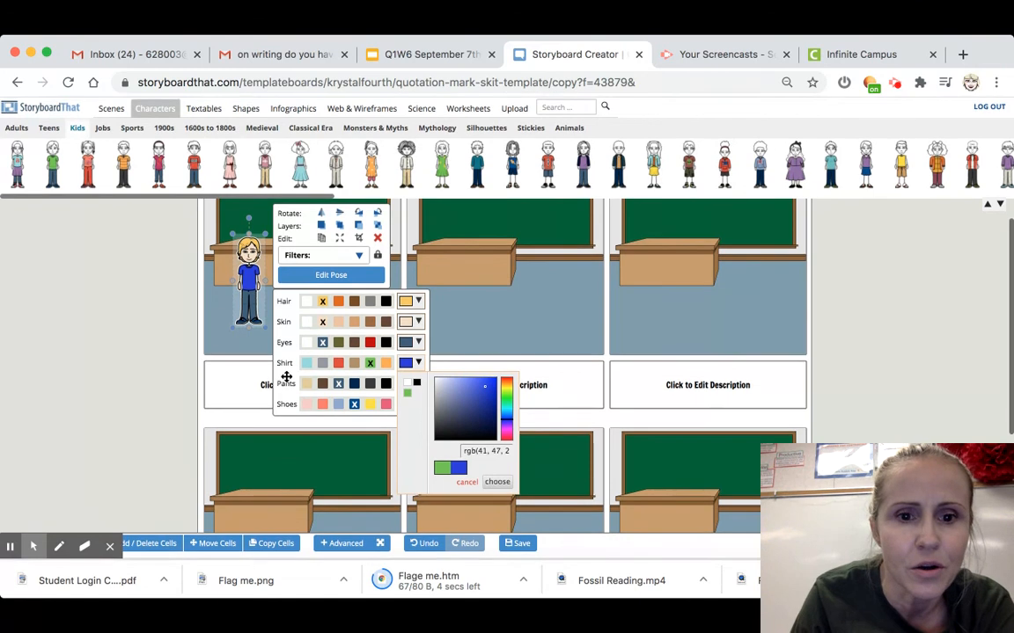
Change the boy's pose to the Right-facing view and apply it to the character.
left_click(348, 276)
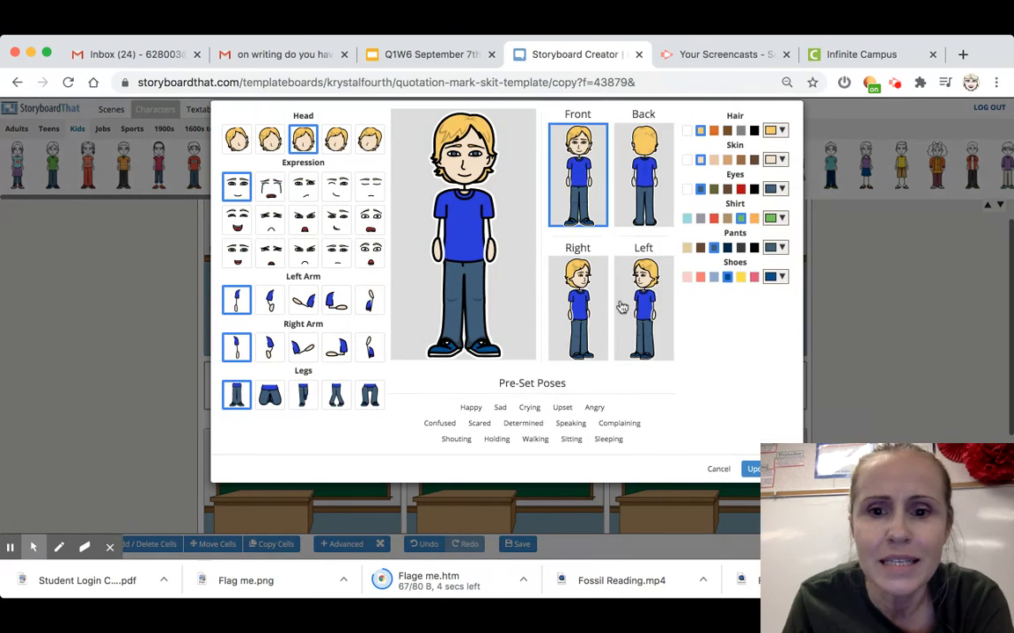
left_click(576, 302)
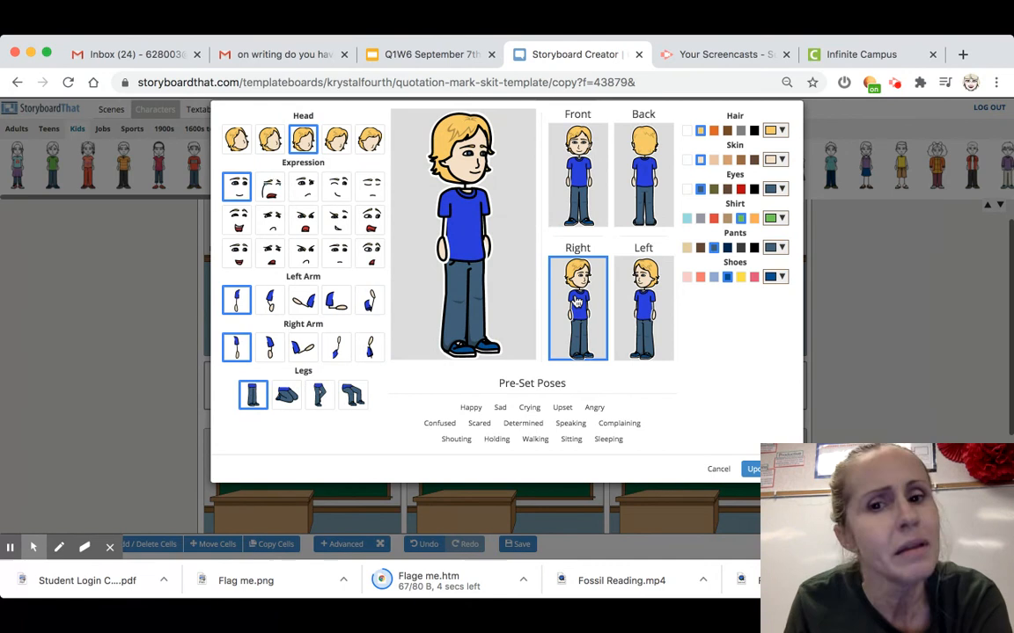
left_click(753, 470)
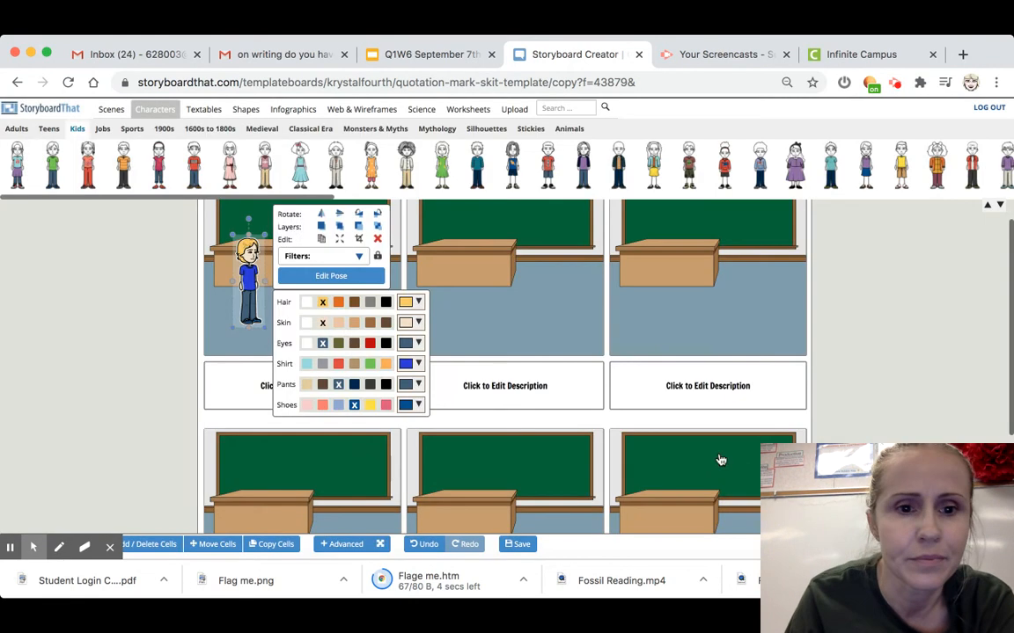
left_click(117, 349)
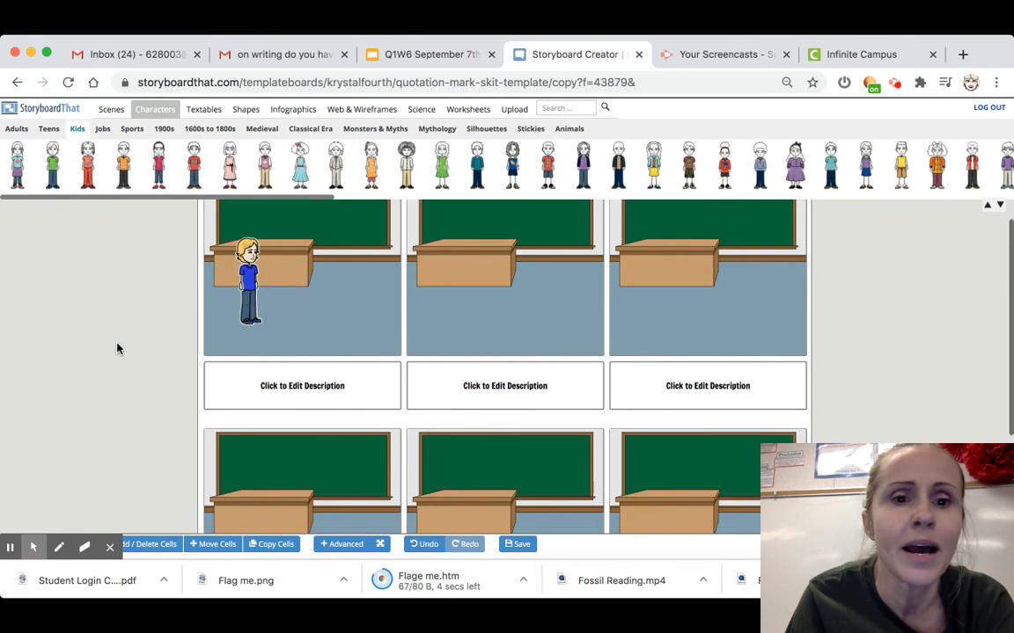
Place the Kids girl in a green dress opposite the boy in the first cell.
left_click(442, 156)
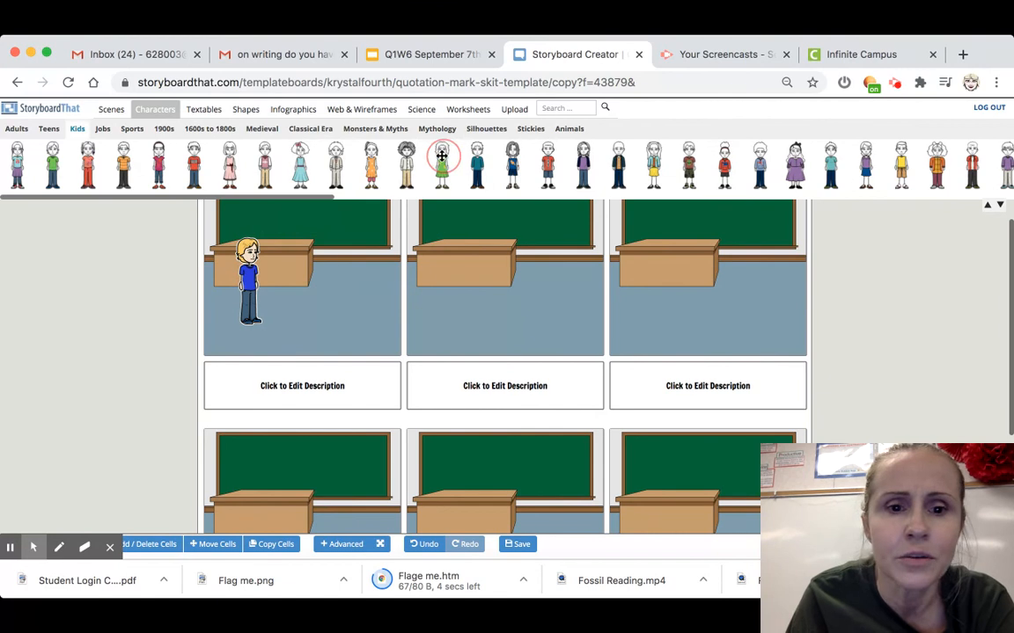
left_click(335, 289)
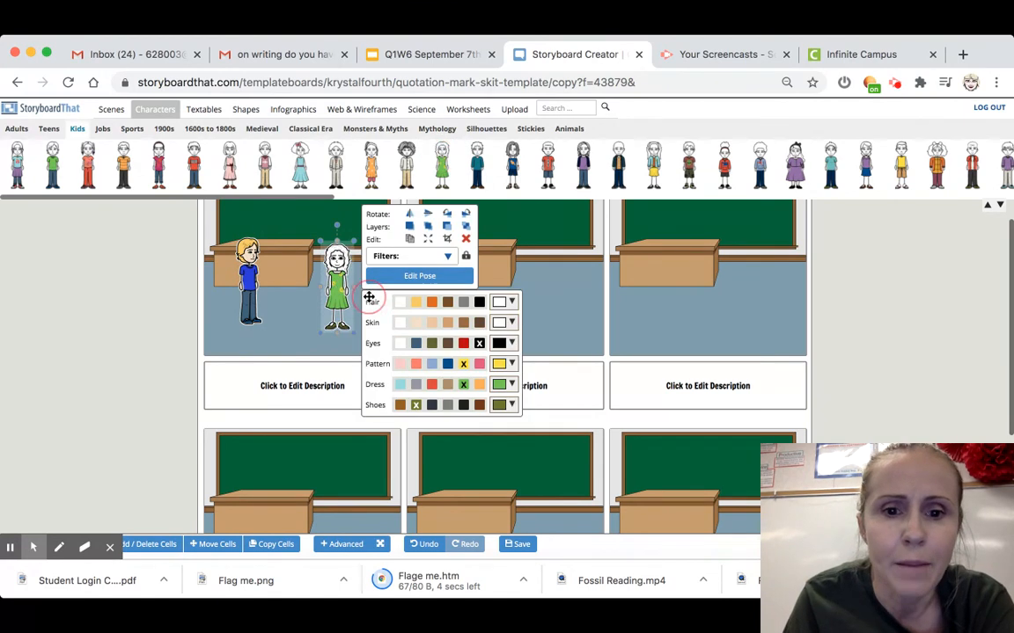
Colour the girl's hair orange and her skin the lightest peach tone, and change her pose to the Left-facing view.
left_click(432, 303)
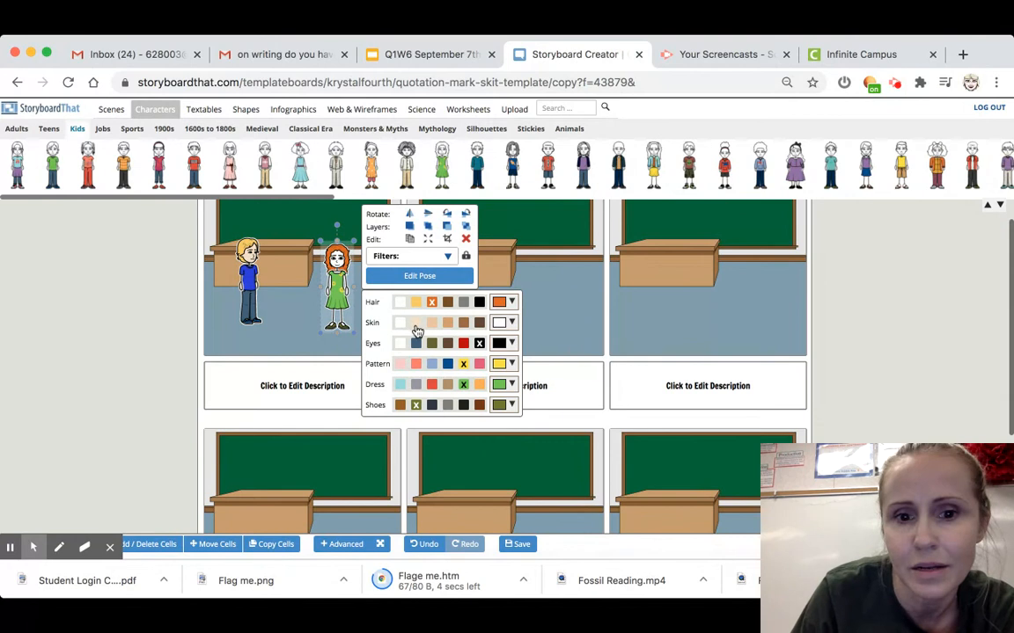
left_click(416, 328)
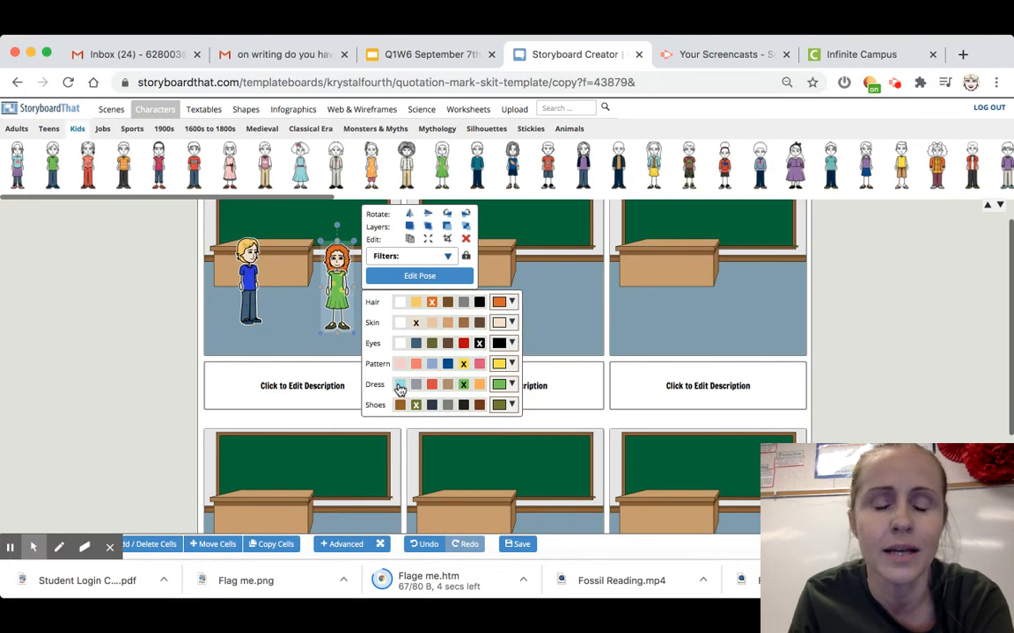
left_click(406, 279)
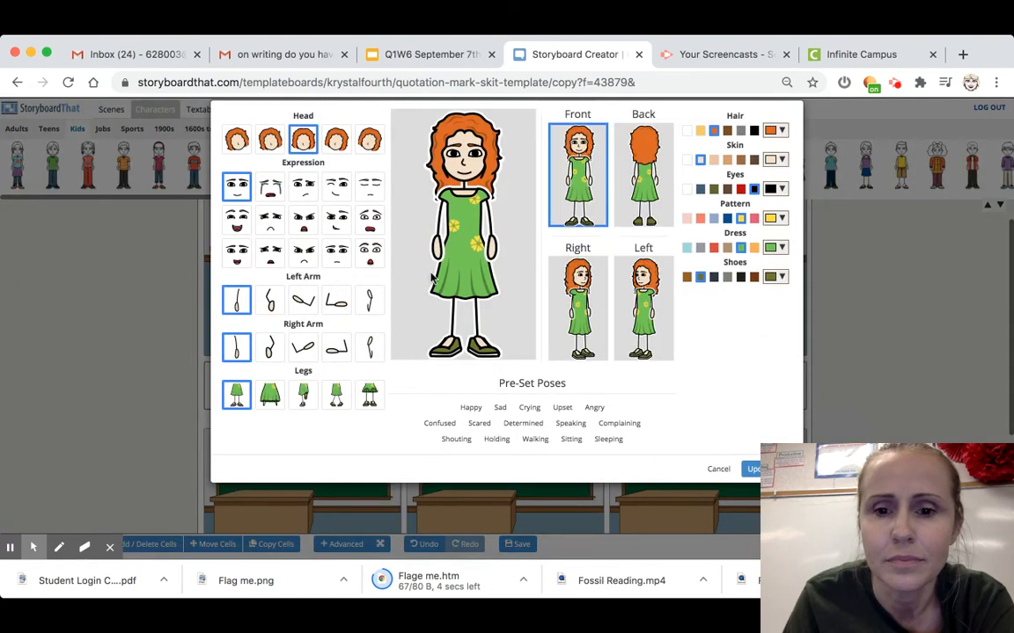
left_click(641, 303)
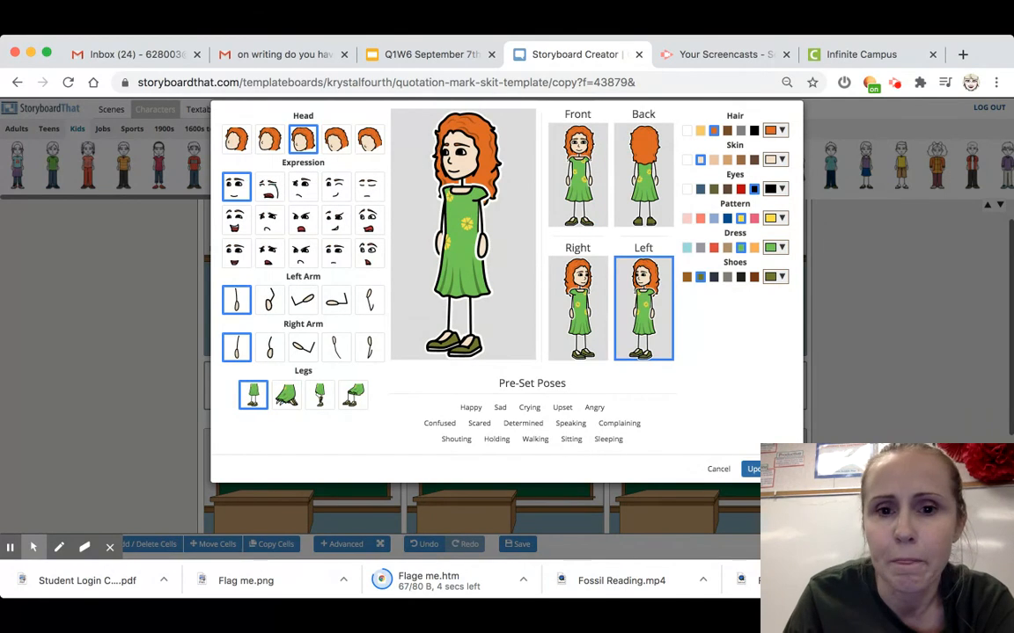
left_click(752, 469)
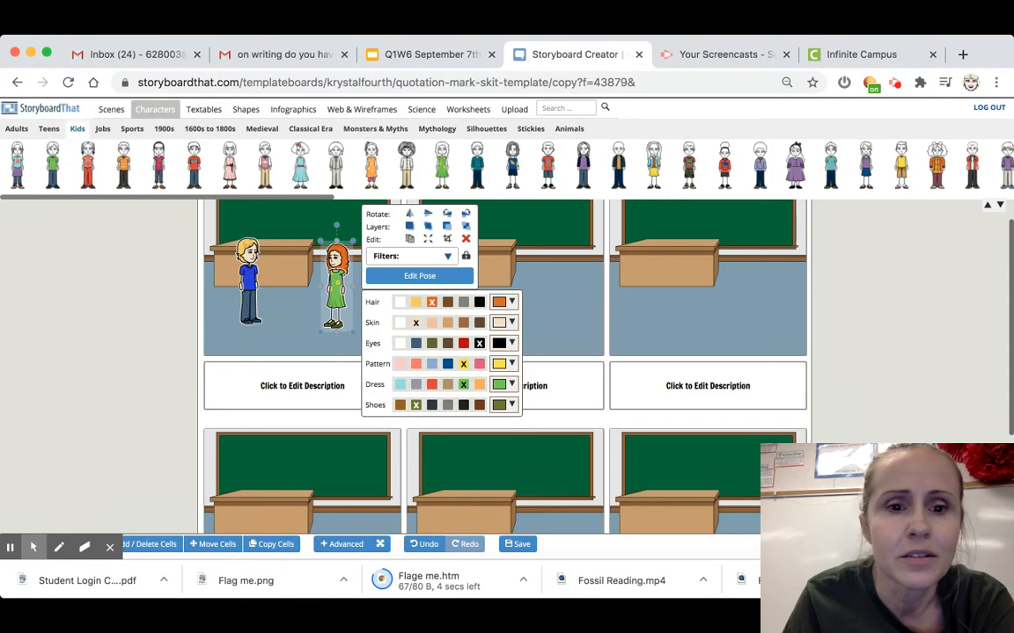
Move the boy and the girl slightly lower in the first cell so they stand level with each other.
left_click(336, 266)
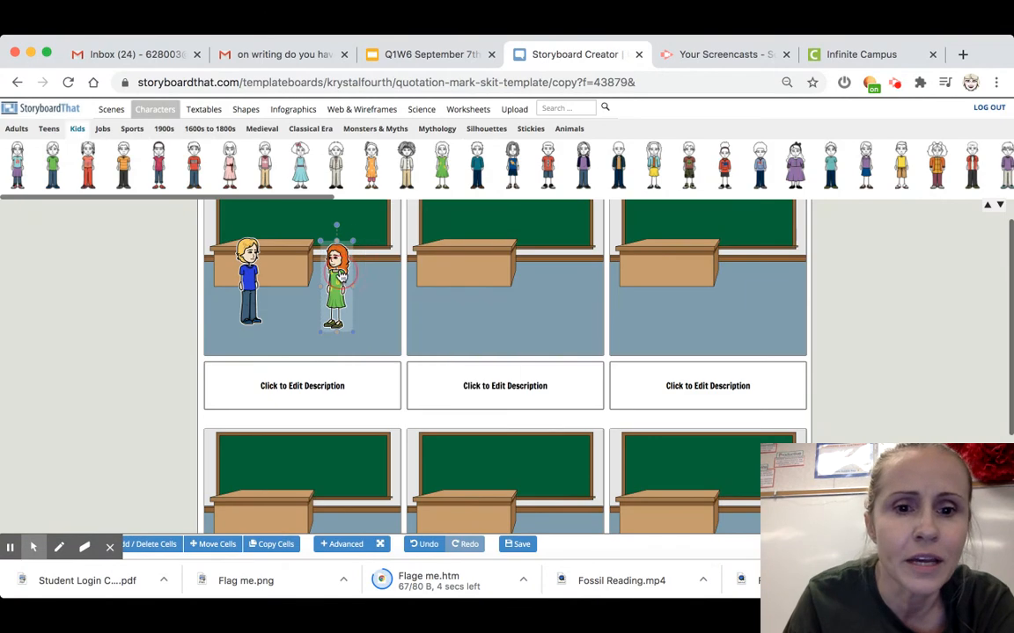
left_click(341, 272)
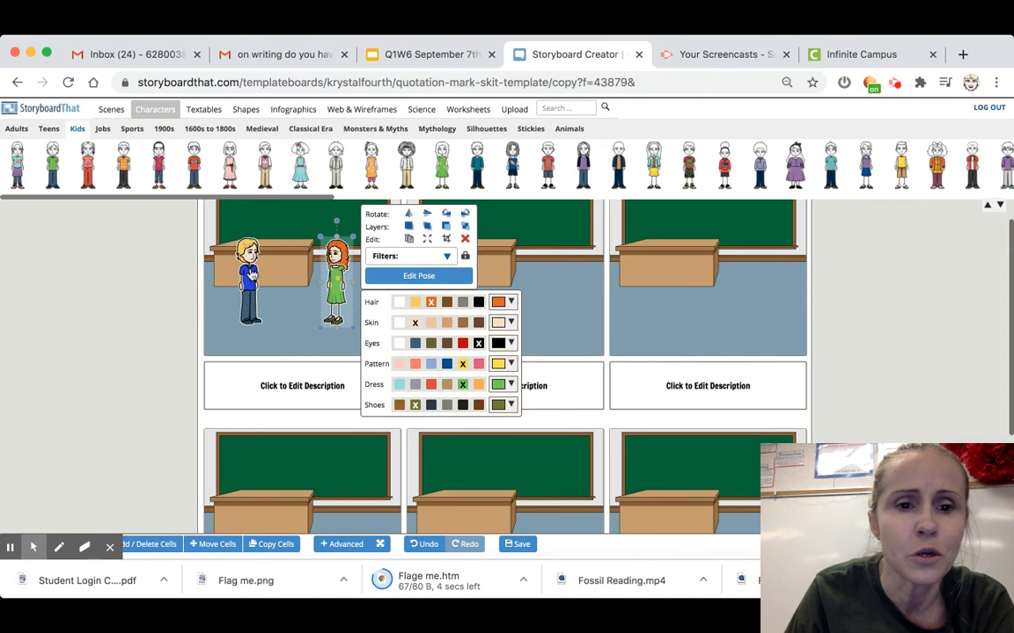
left_click_drag(250, 275, 248, 286)
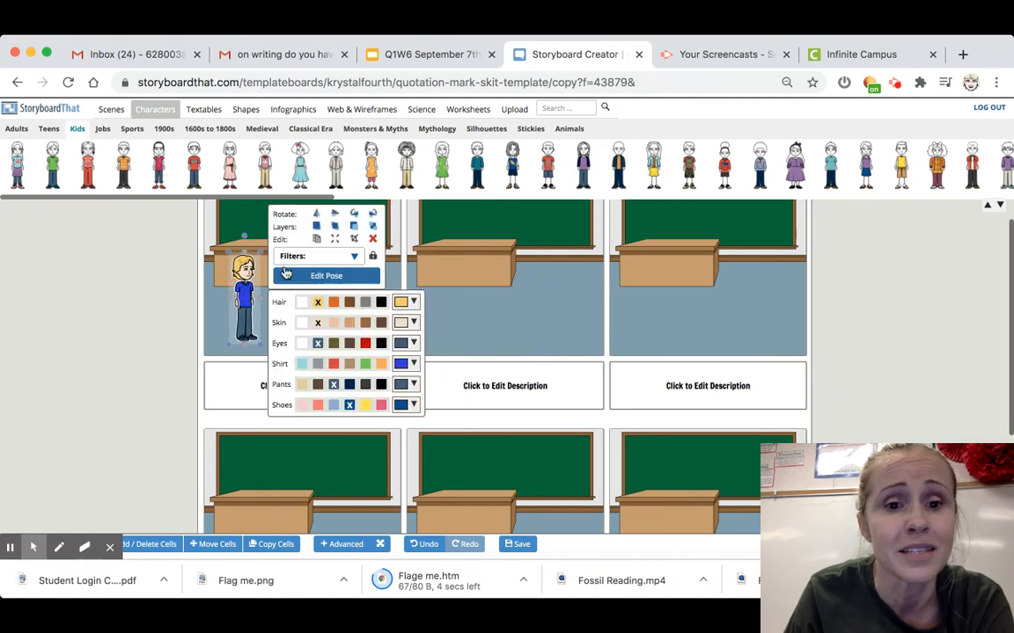
left_click(208, 286)
left_click(337, 295)
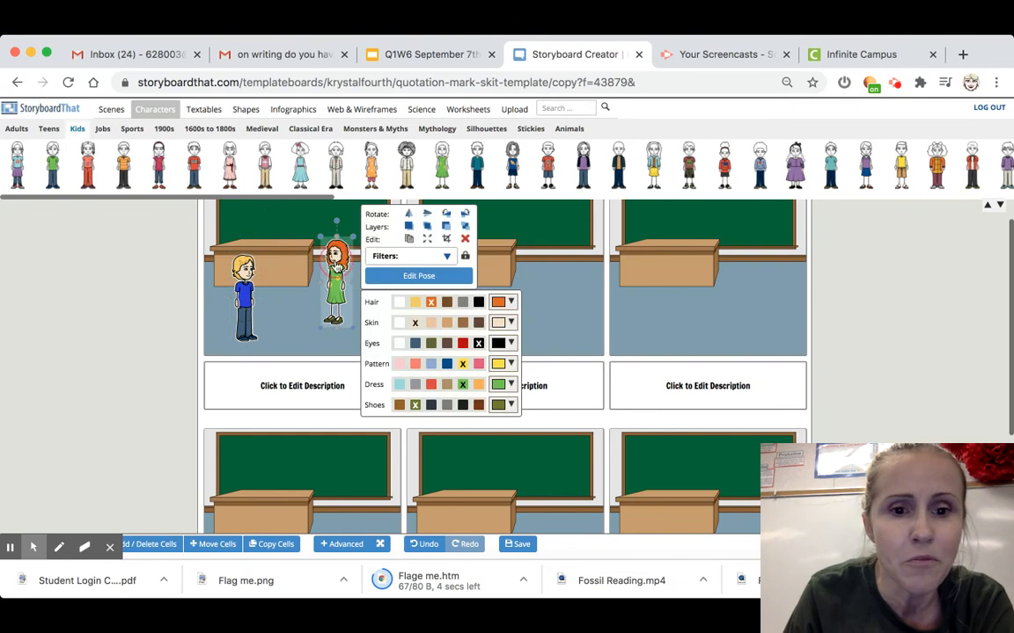
left_click_drag(342, 272, 341, 295)
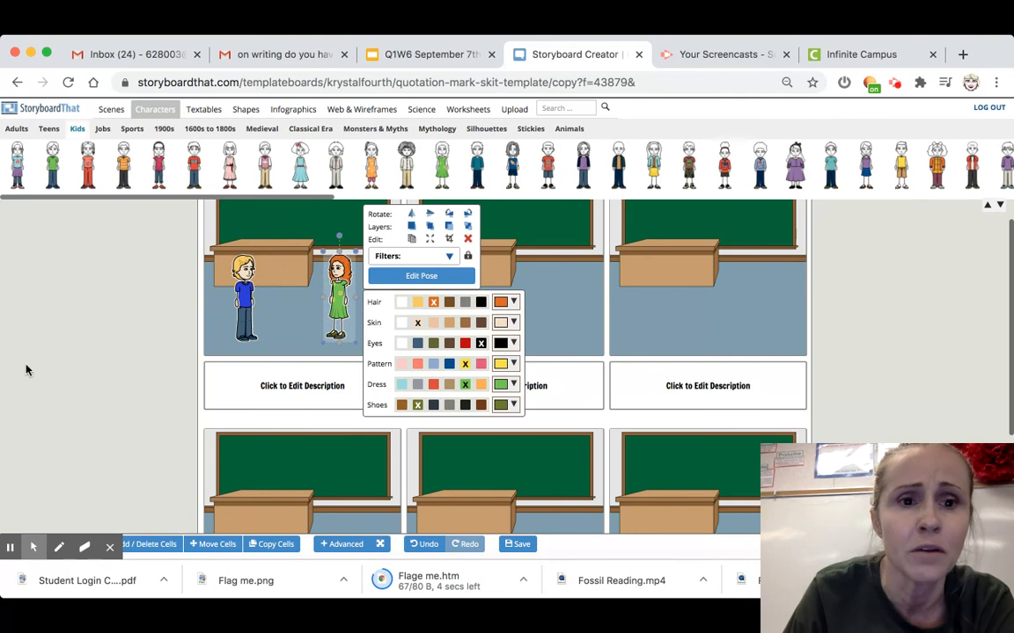
Add a round, thick-outlined speech bubble with a lower-left tail above the boy in the first cell.
left_click(203, 110)
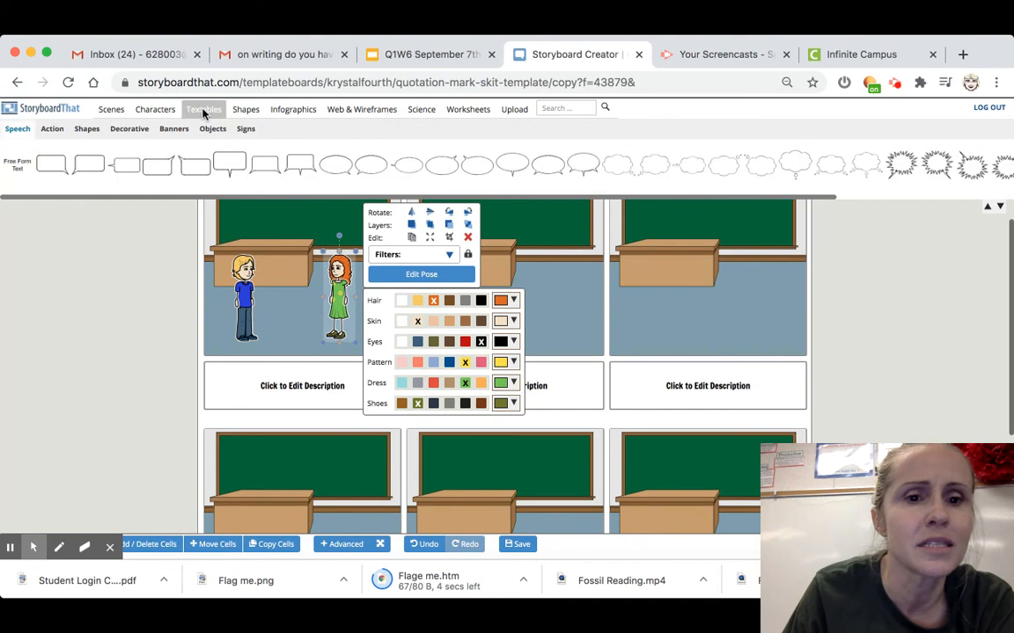
left_click(86, 438)
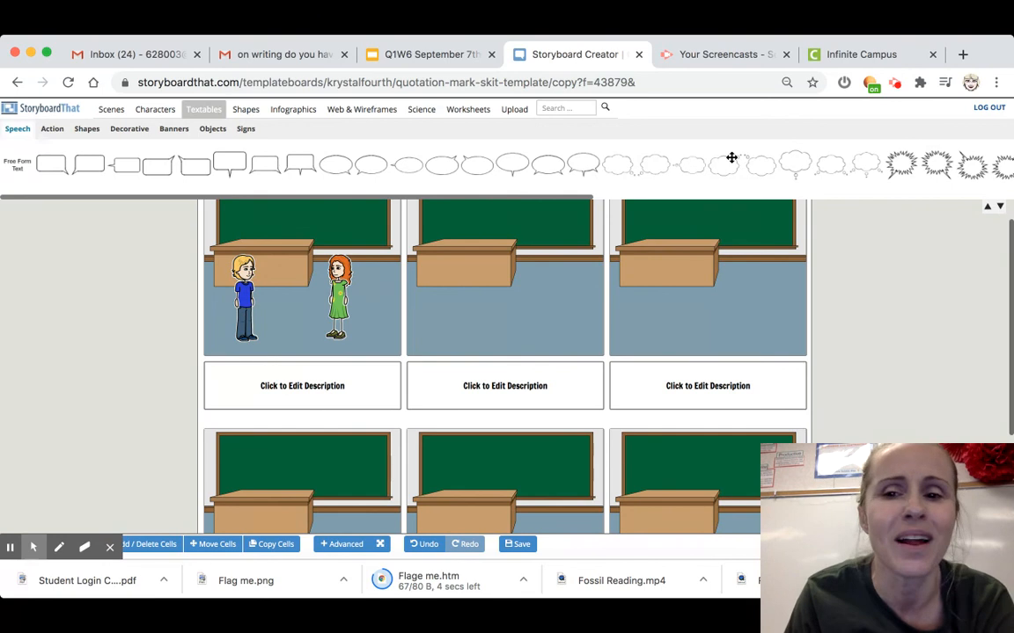
scroll(732, 157, "right", 5)
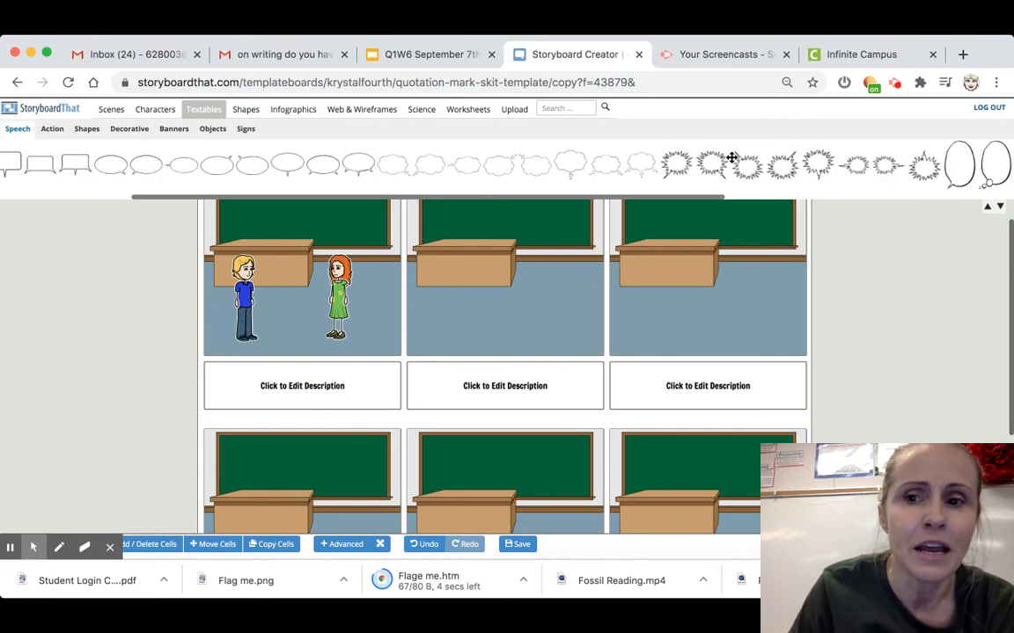
scroll(731, 158, "right", 6)
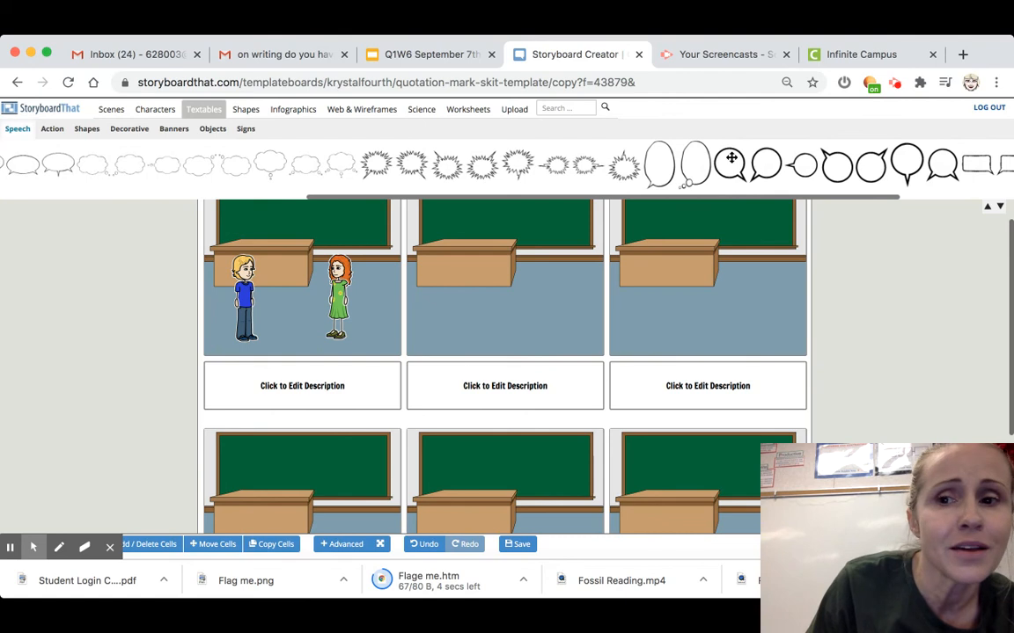
scroll(731, 158, "right", 3)
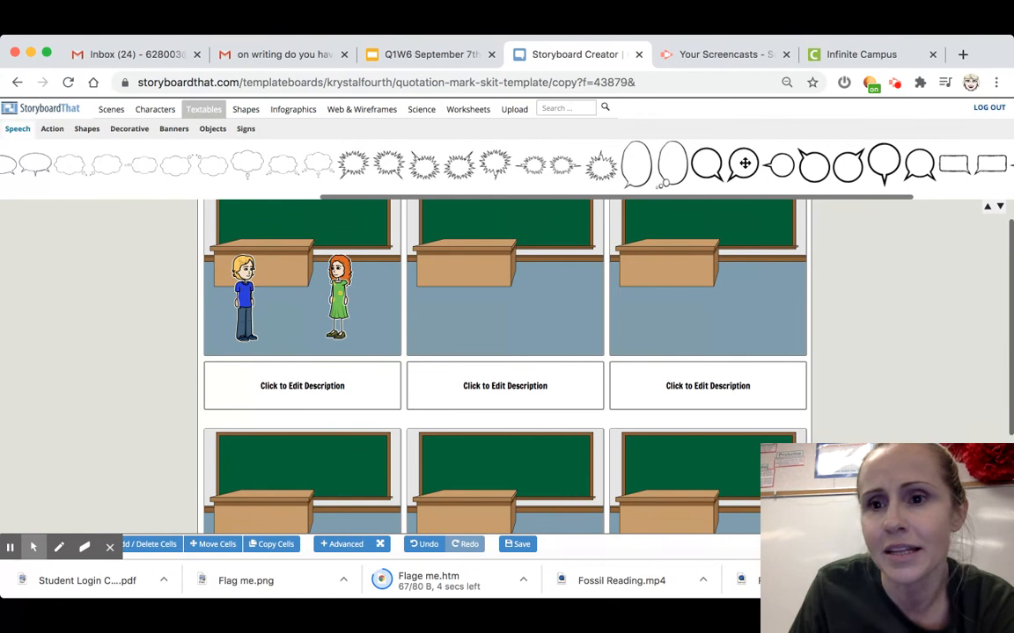
left_click_drag(745, 162, 264, 235)
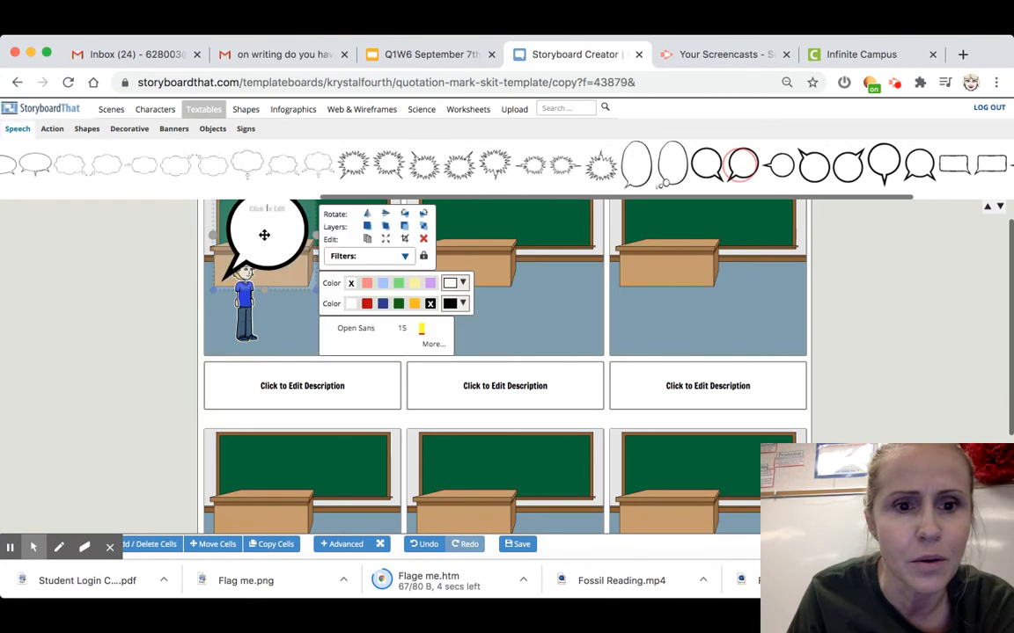
Enter the quoted question "Do you know where my pencil is?" in the boy's speech bubble, including both quotation marks.
left_click(270, 226)
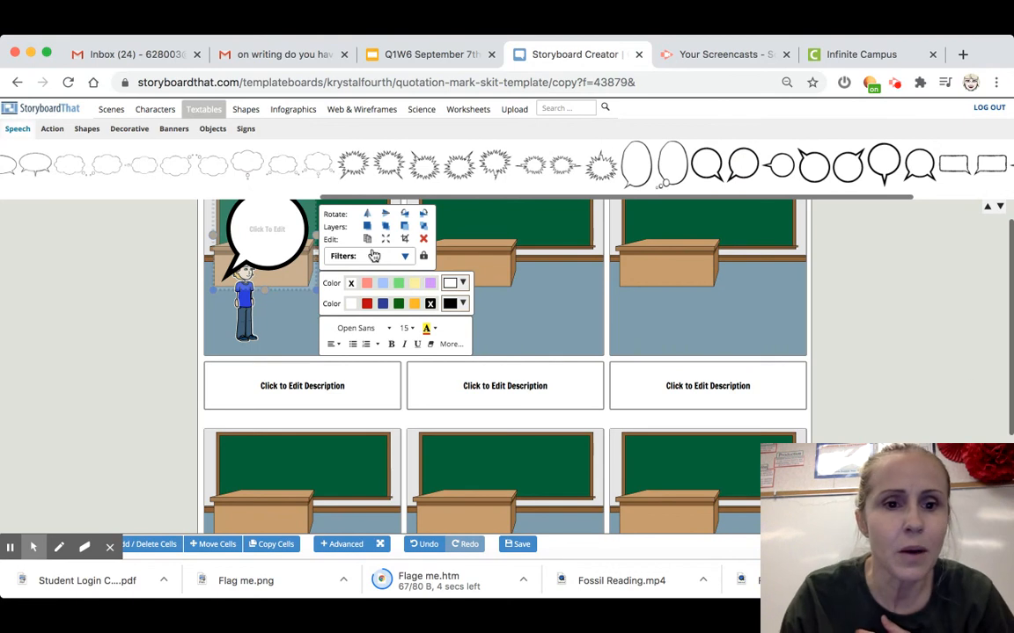
left_click(266, 228)
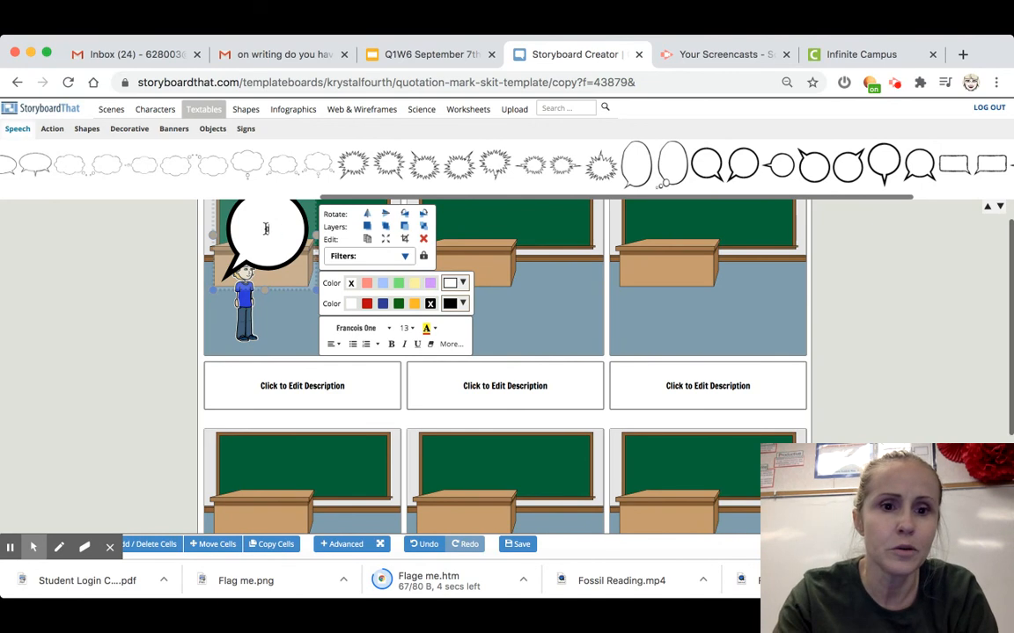
left_click(266, 229)
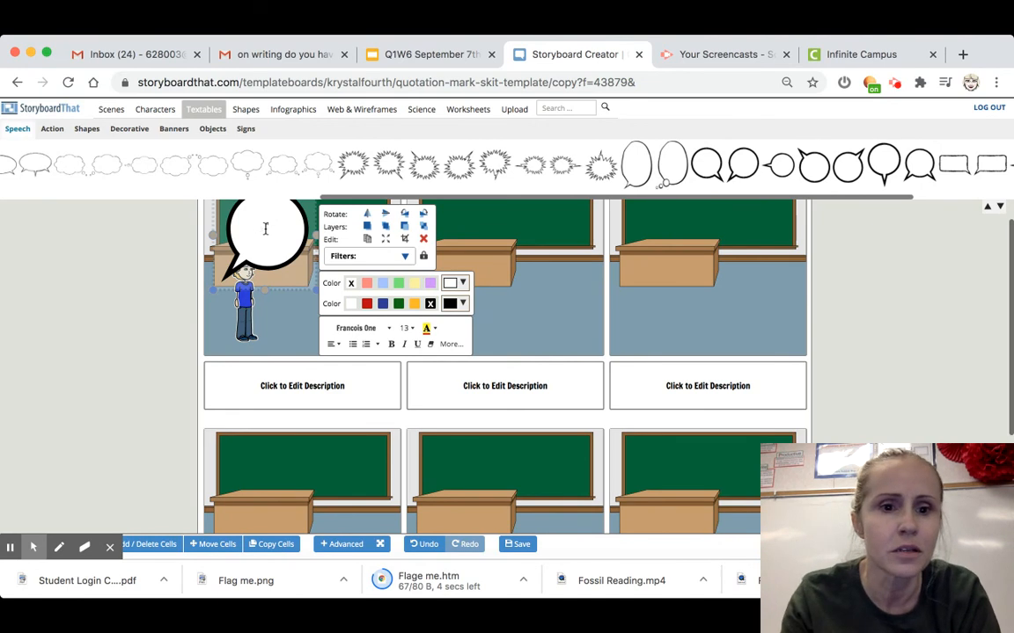
type("\"")
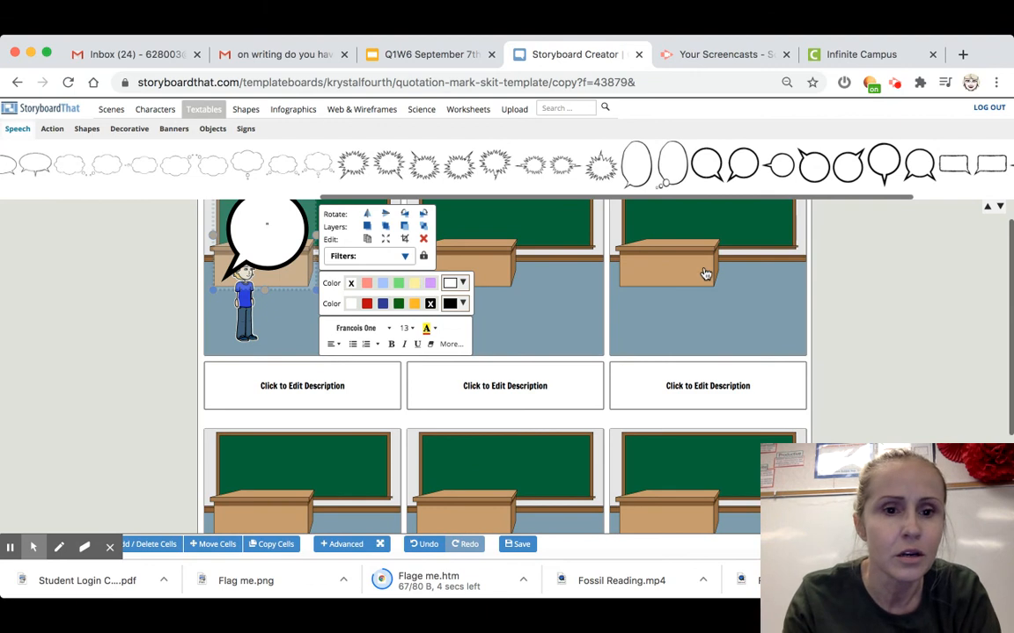
type("Do you")
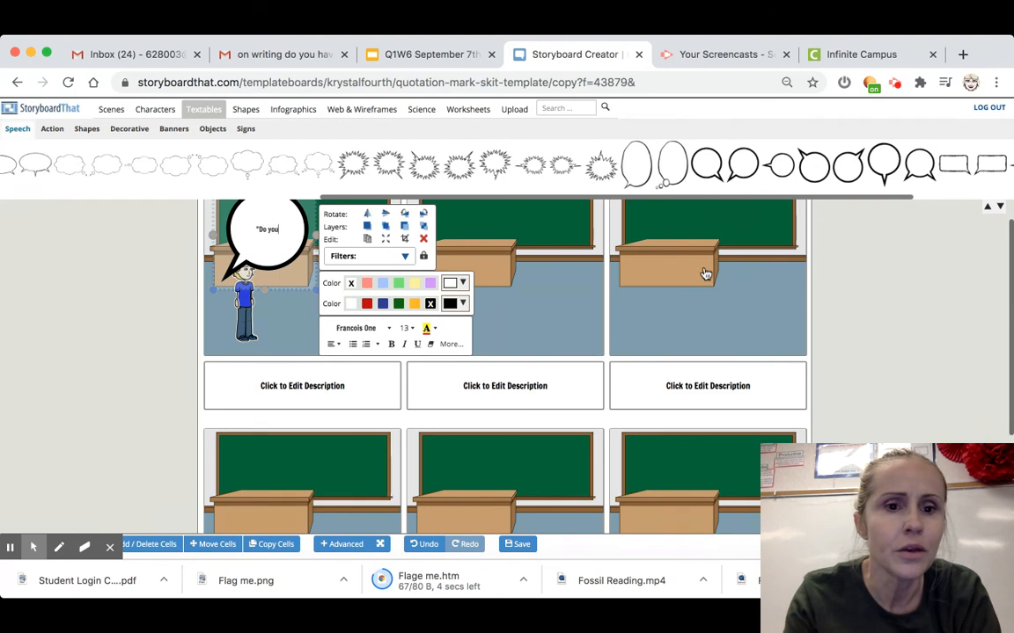
type(" know ")
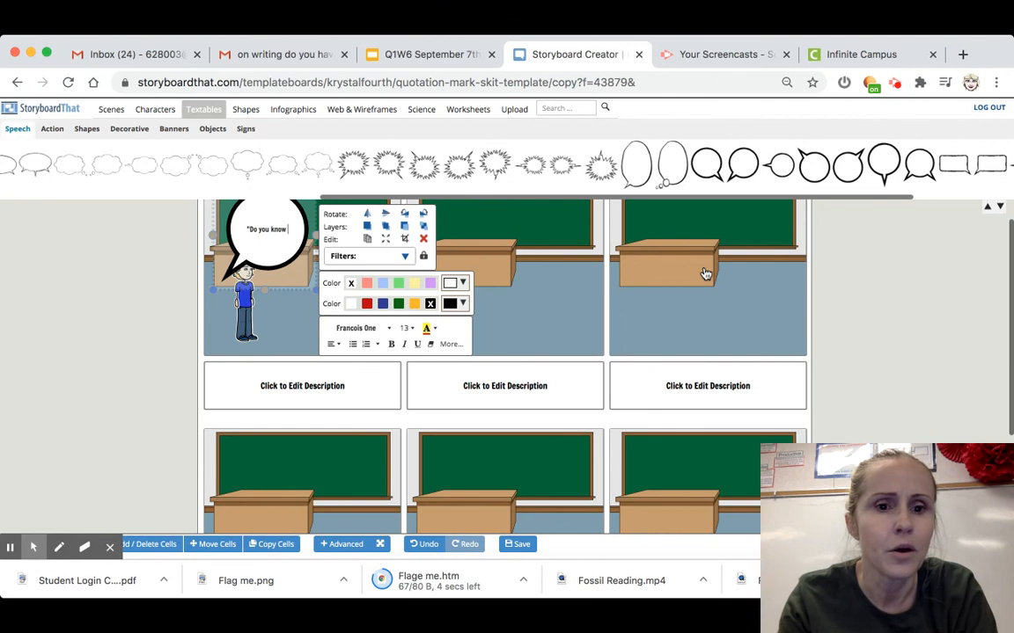
type("where")
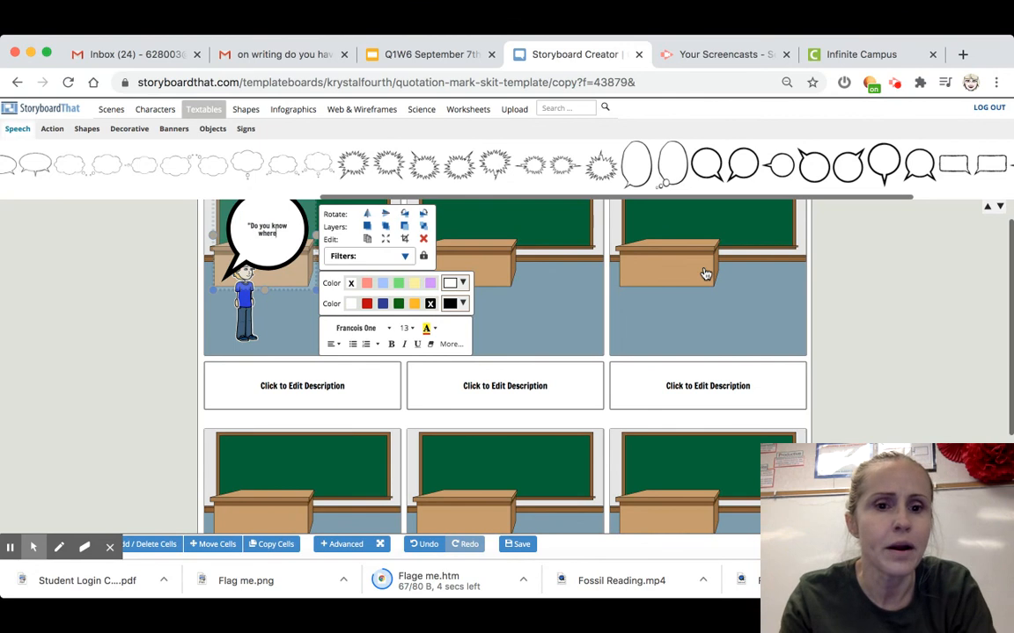
type(" my penc")
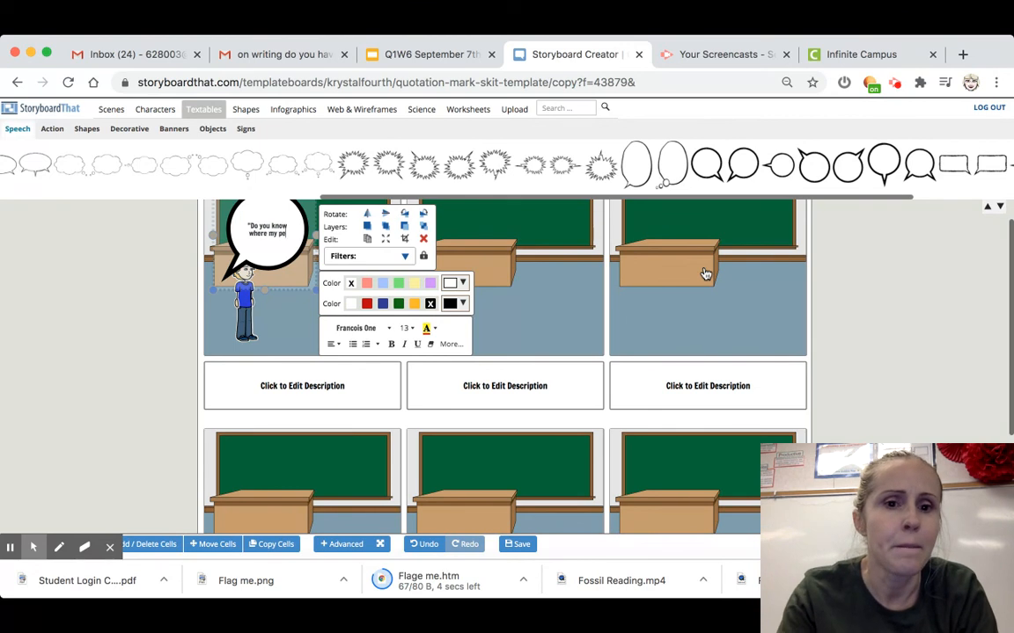
type("il is")
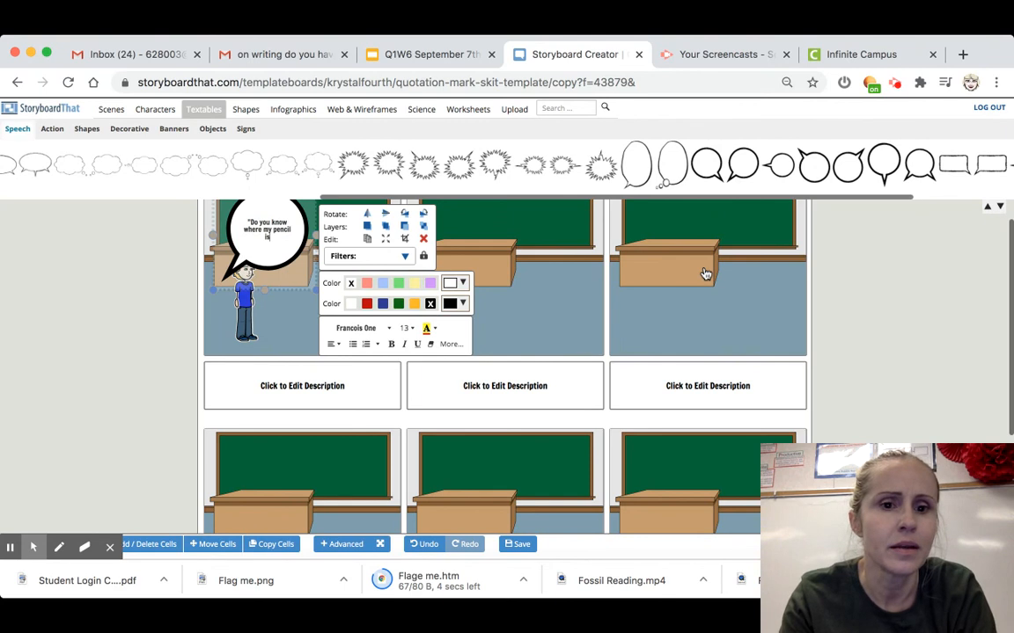
type("?")
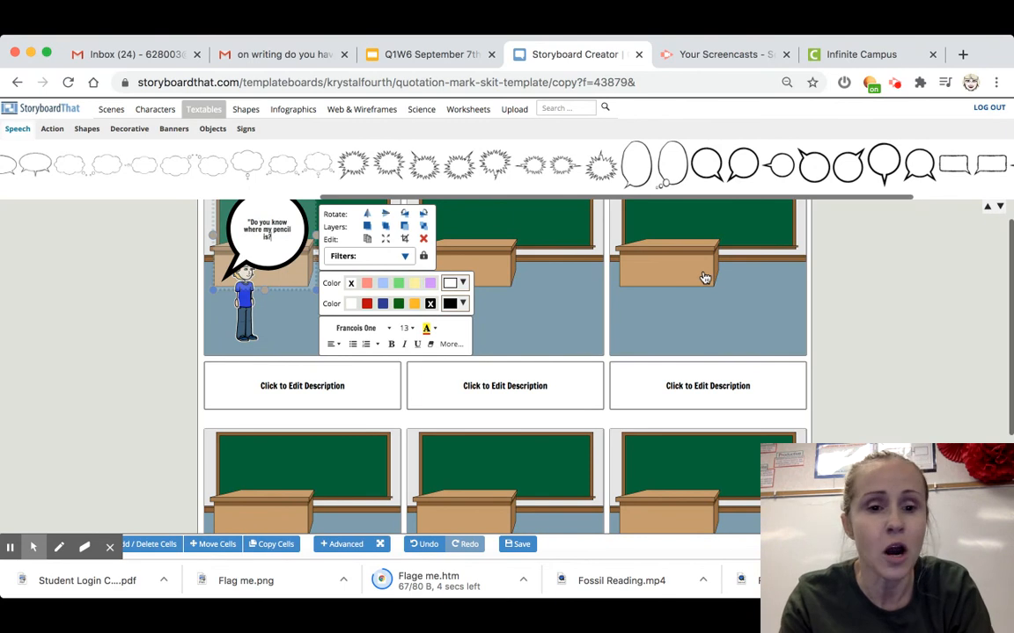
type("\"")
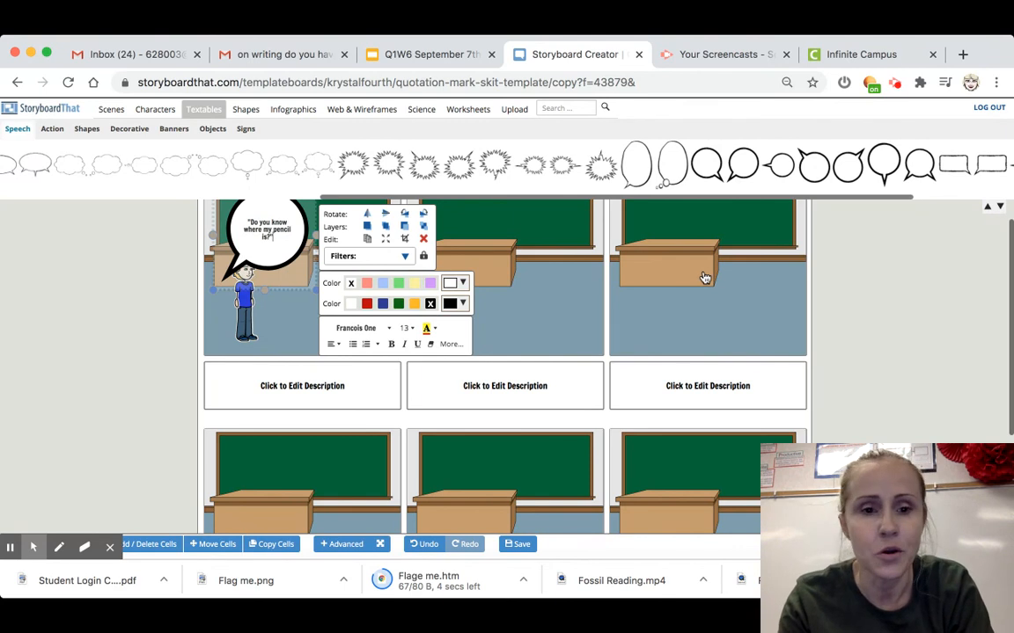
Add the dialogue tag after the closing quotation mark: asked, followed by the boy's name and a period.
type(" a")
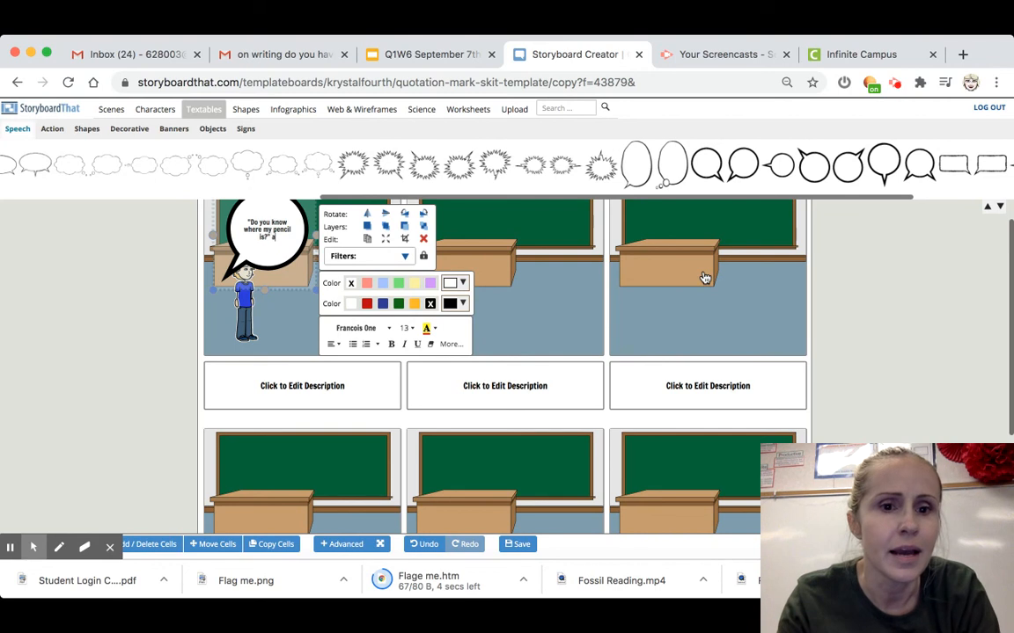
type("sked")
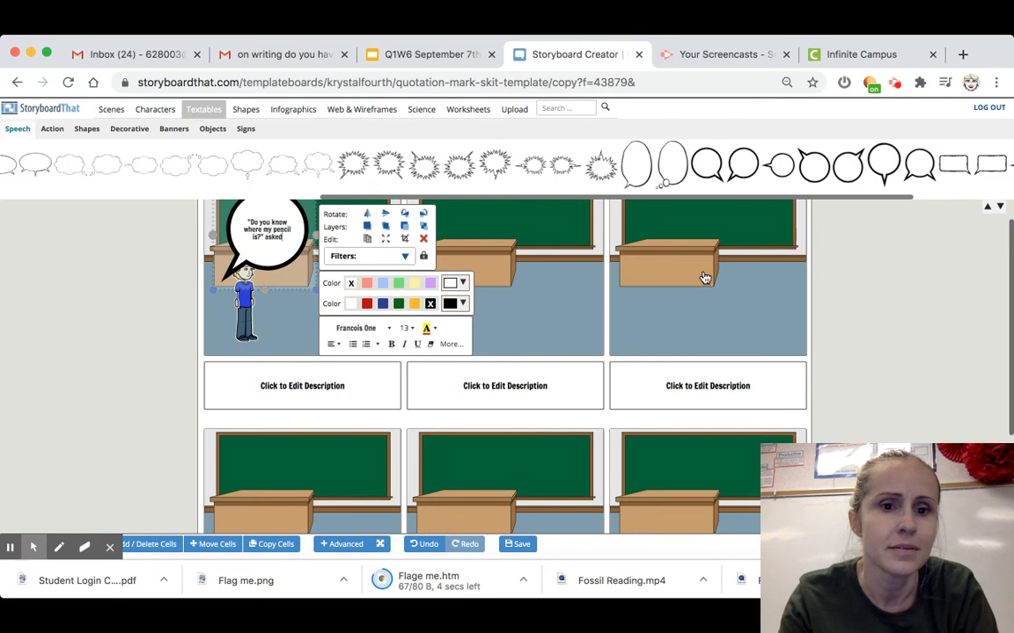
type(" Don")
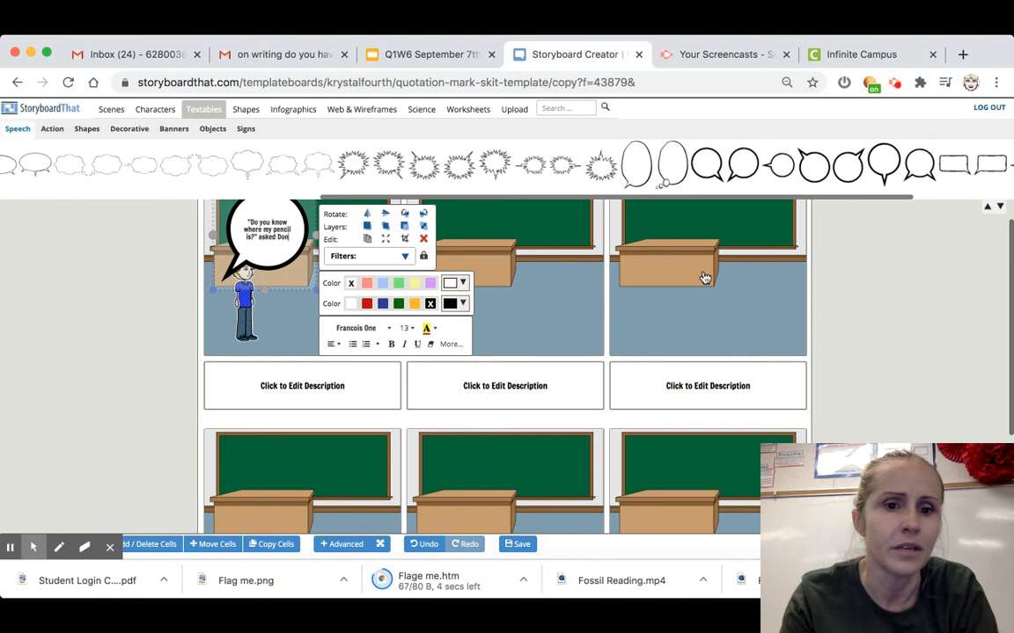
type("ov")
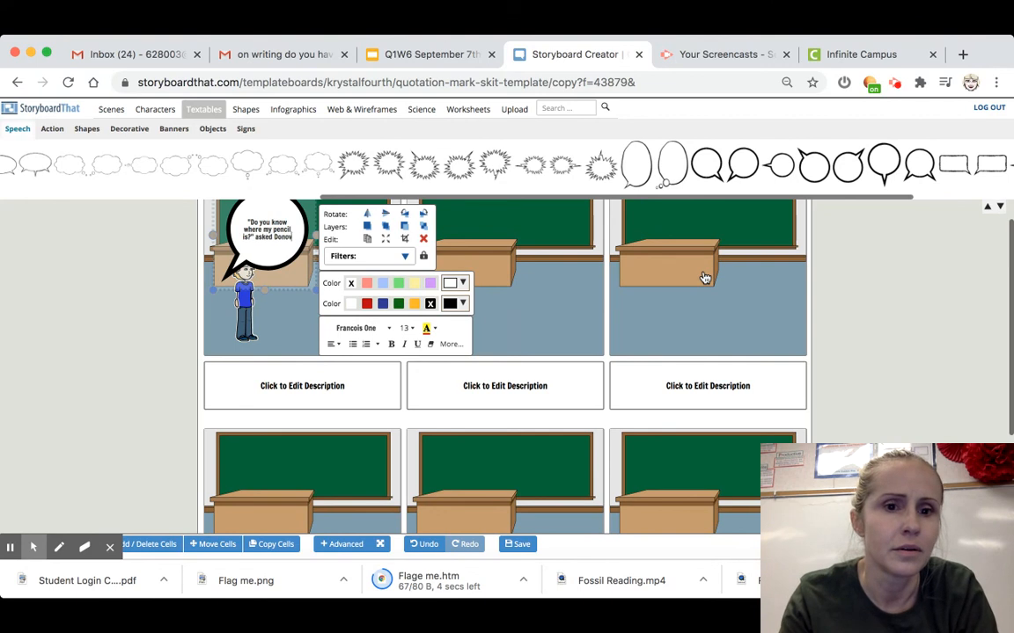
type("an.")
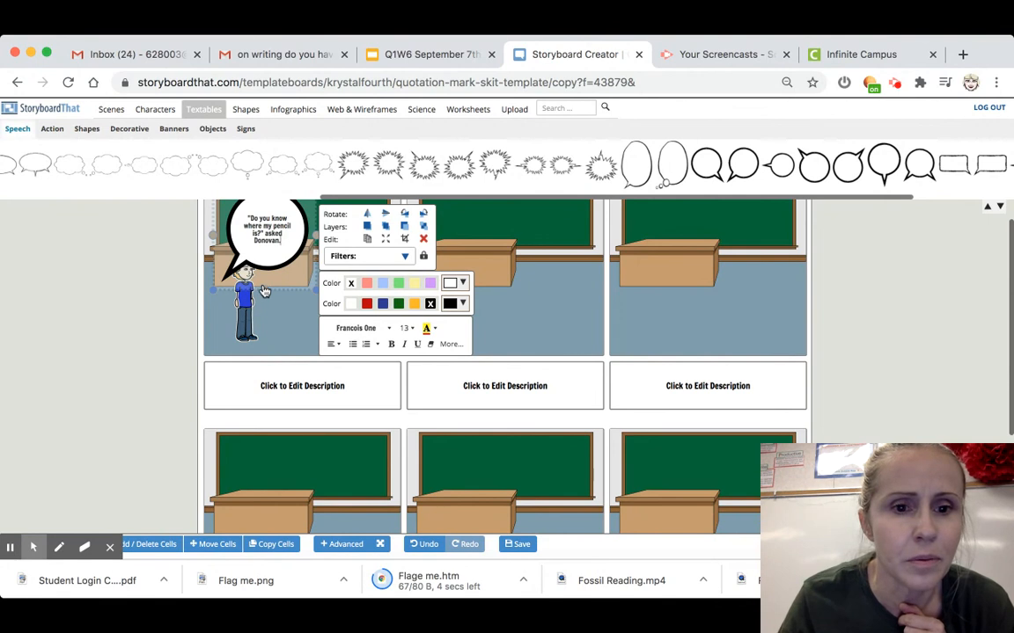
left_click(170, 282)
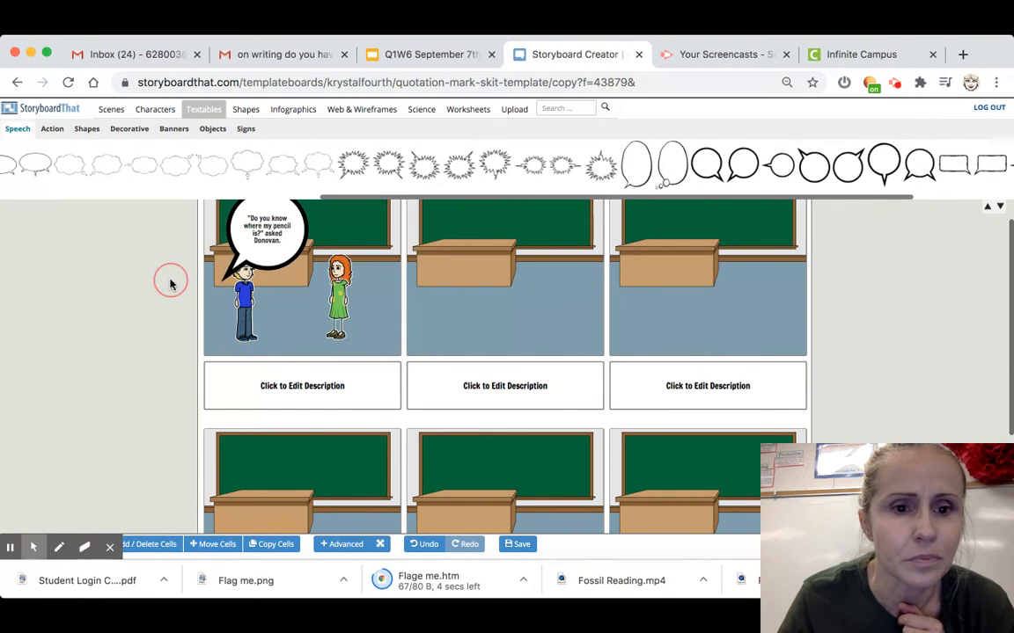
Move the speech bubble up and to the right, clear of the boy's face, with its tail pointing at his head.
left_click(260, 238)
scroll(136, 297, "up", 1)
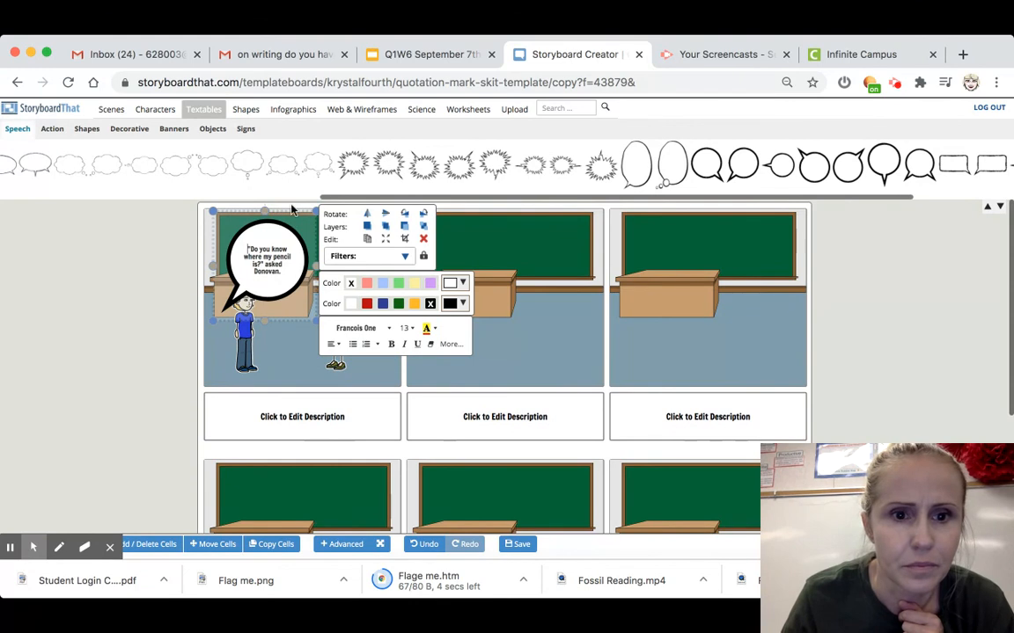
left_click_drag(219, 245, 254, 227)
left_click(32, 446)
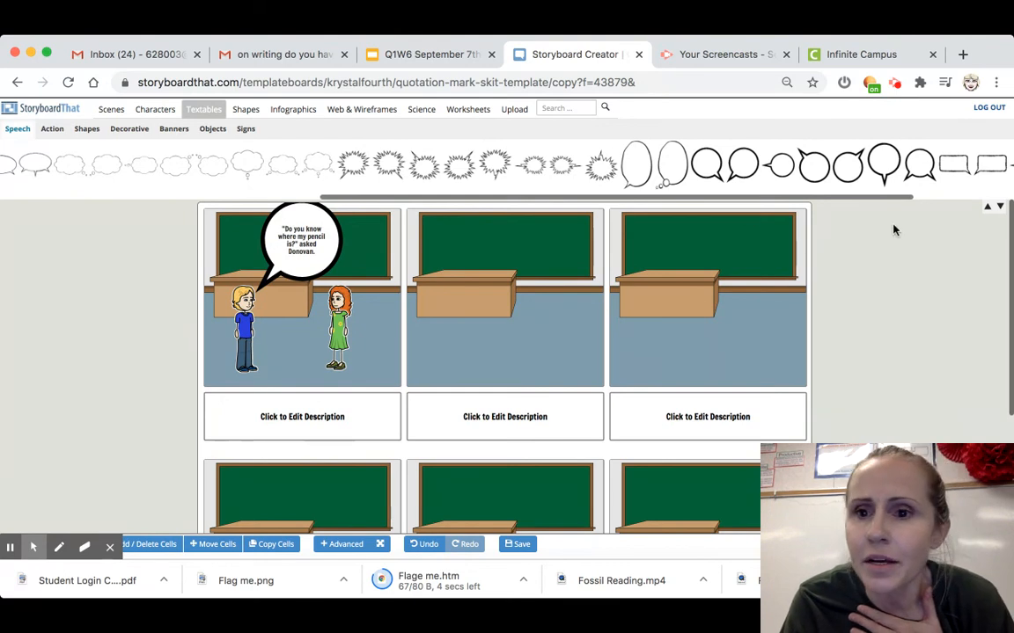
Add a round, thick-outlined speech bubble with an upper-right tail over the girl in the first cell.
left_click(850, 171)
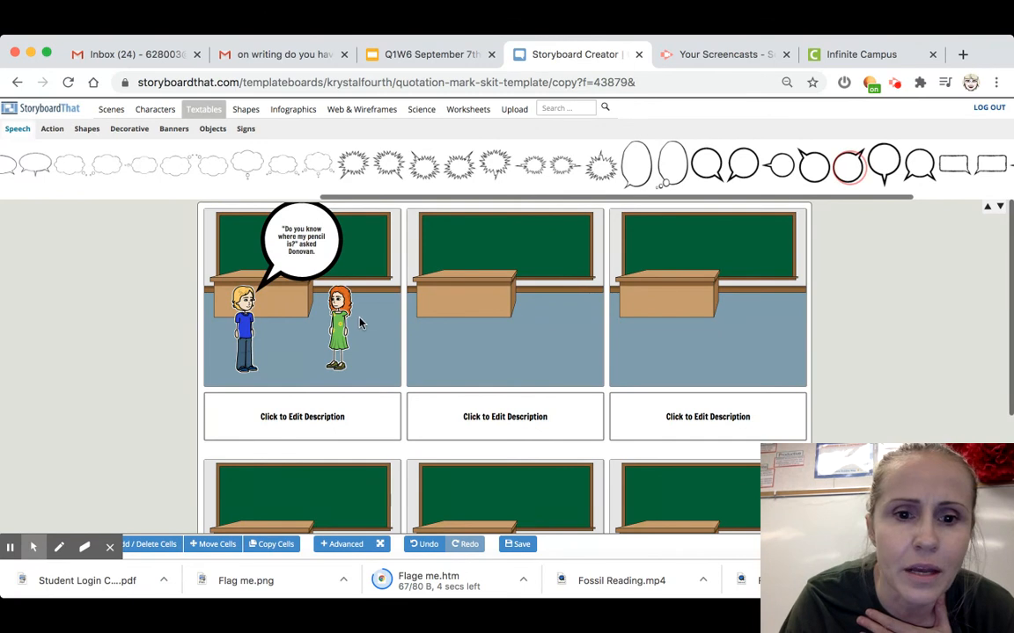
left_click_drag(361, 322, 359, 324)
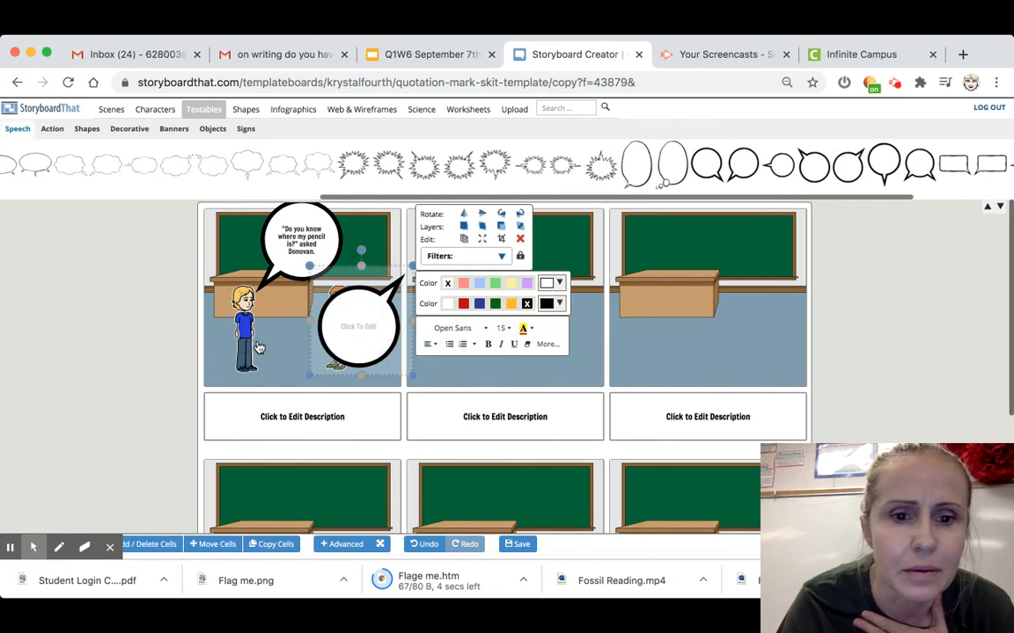
Begin the girl's reply in the new speech bubble with an opening quotation mark and the words I have no idea where, correcting the spelling of "where".
left_click(356, 325)
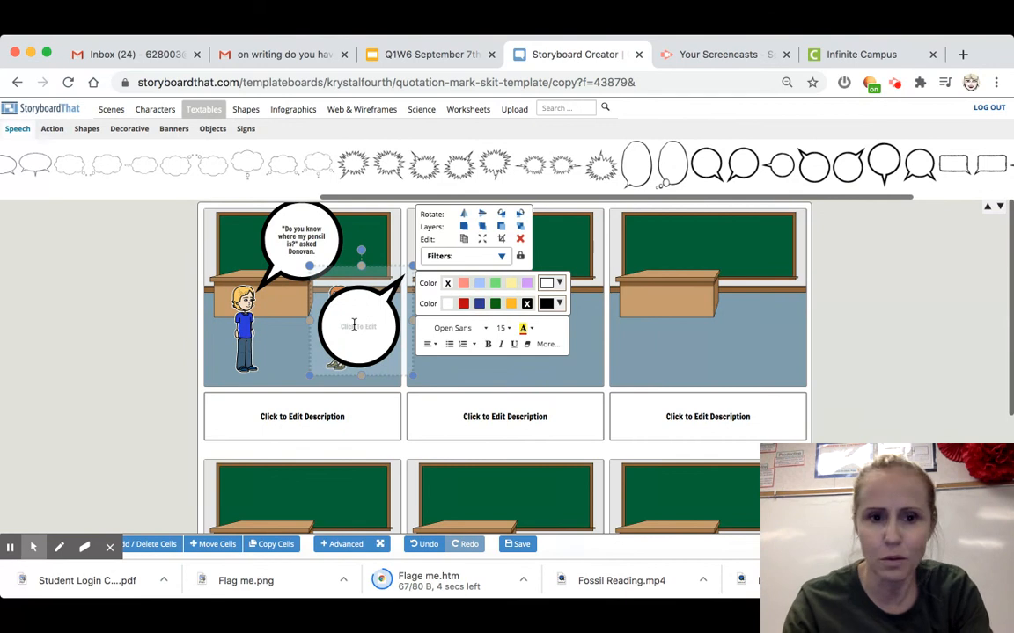
left_click(354, 325)
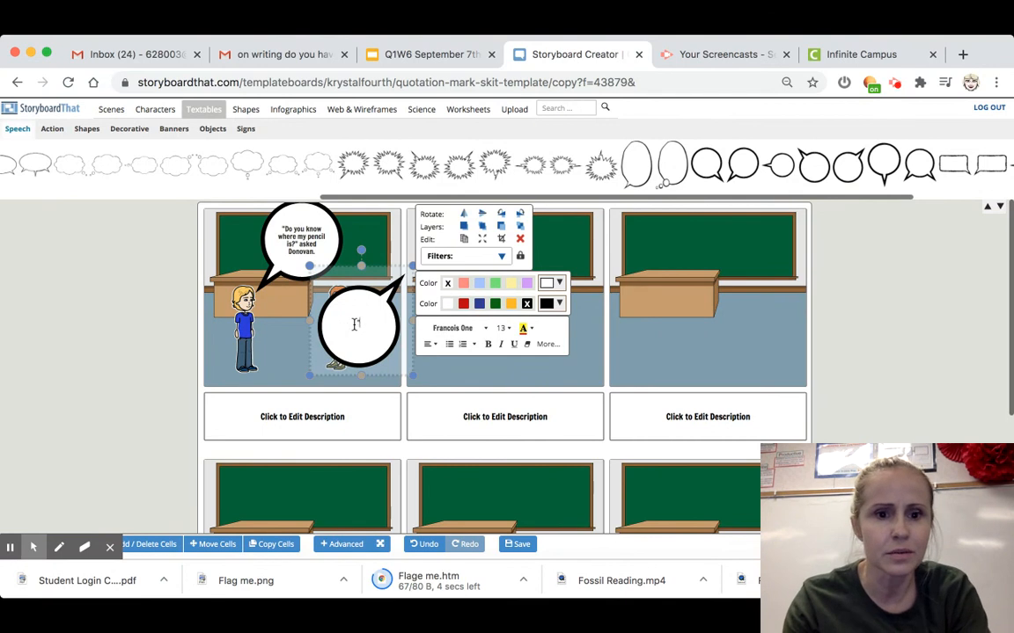
type("\"I ha")
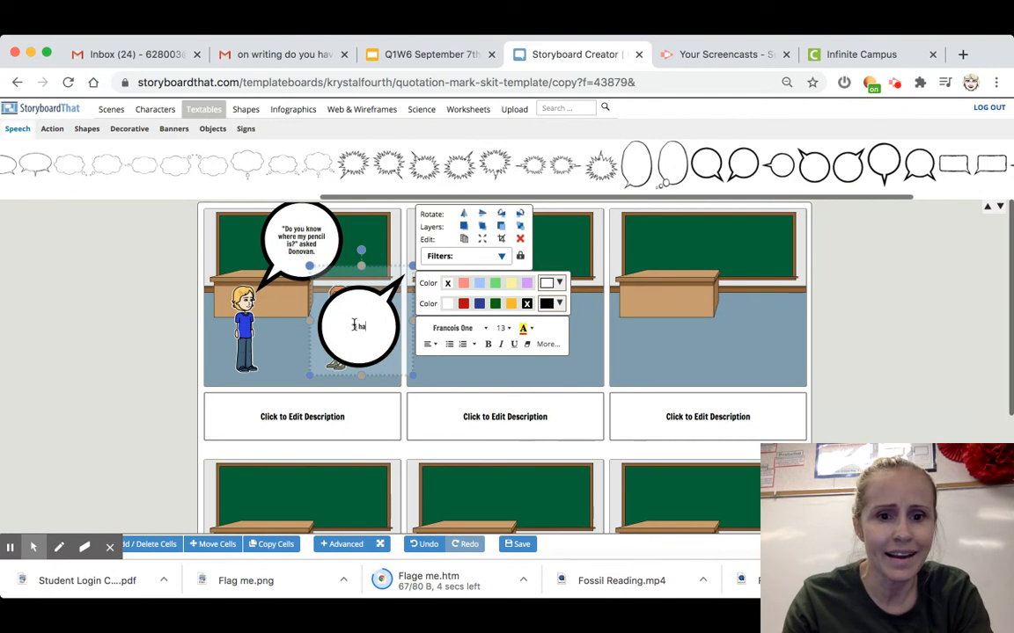
type("ve no id")
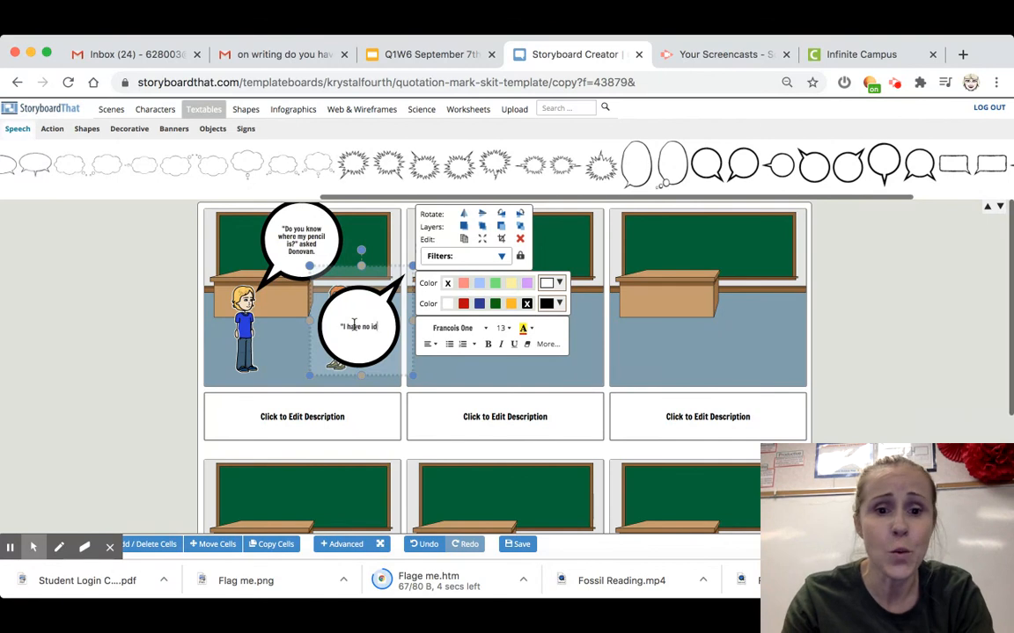
type("ea where you")
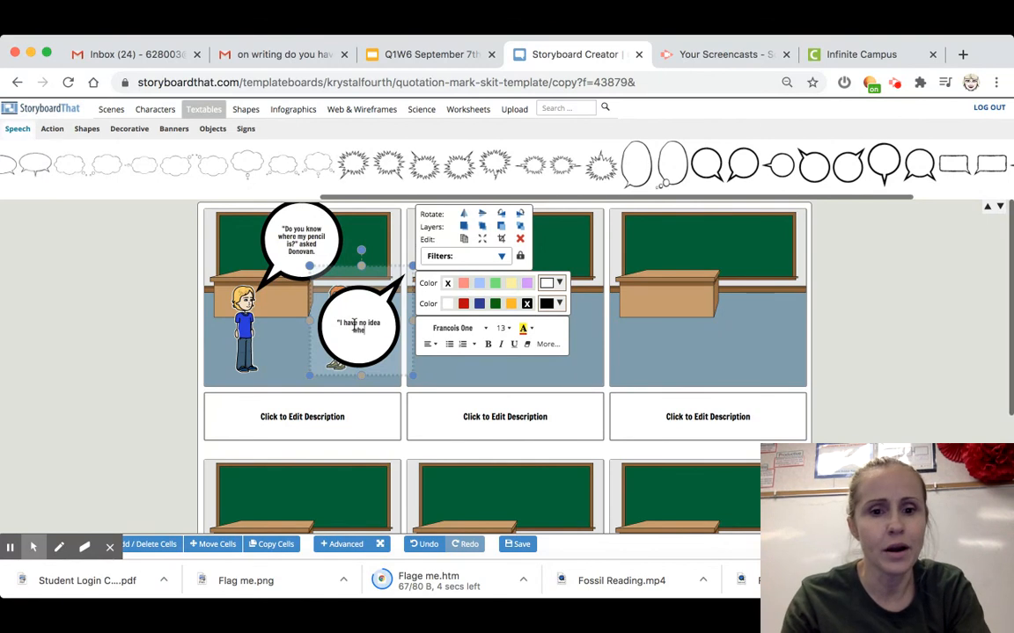
key("BackSpace")
key("BackSpace")
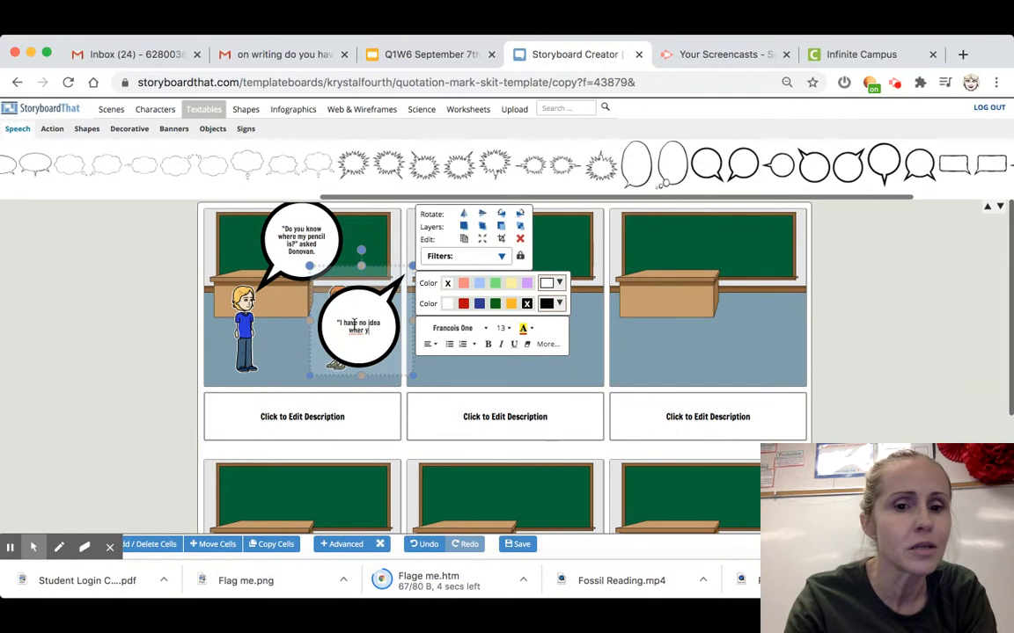
key("BackSpace")
type("e")
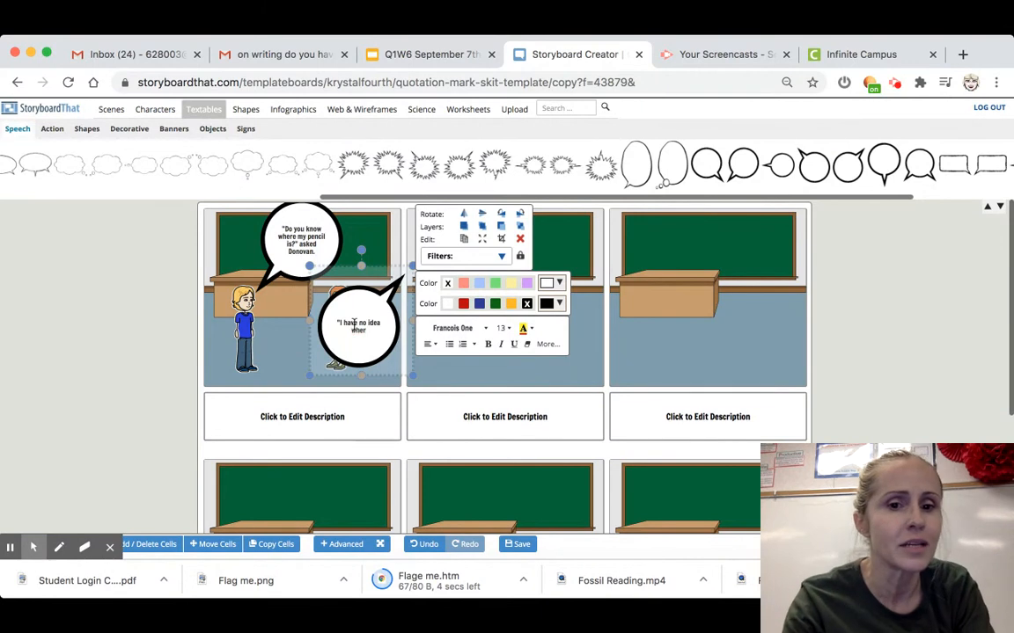